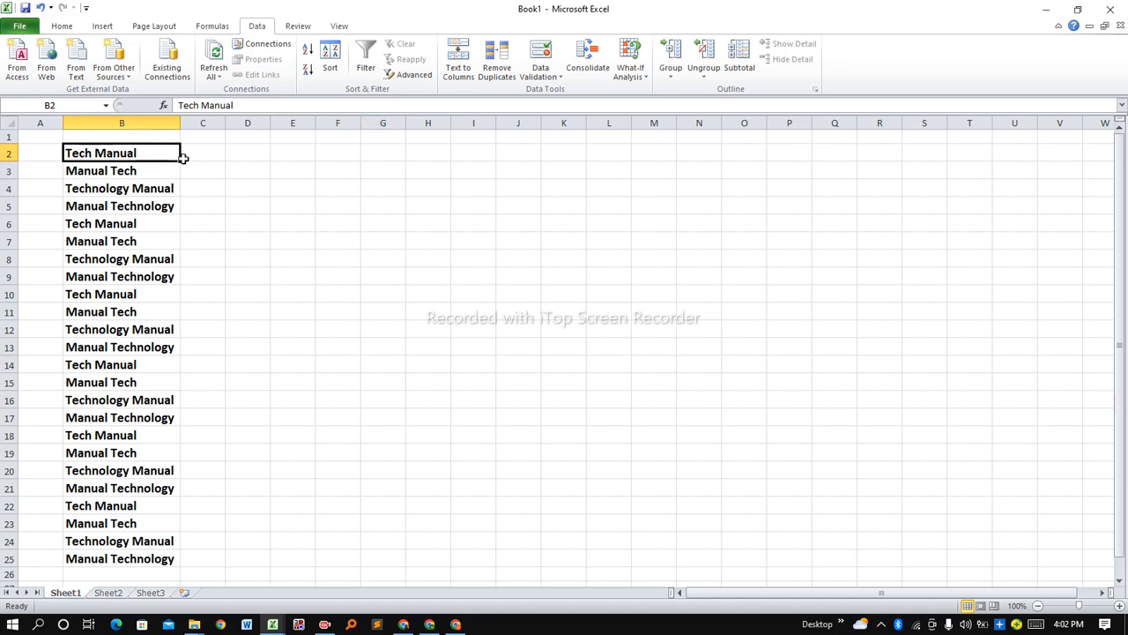
Examine the text entries in B2:B25, comparing the first four with the ones that follow
{"action": "left_click", "coordinate": [104, 150]}
{"action": "left_click_drag", "start_coordinate": [104, 157], "coordinate": [131, 223]}
{"action": "mouse_move", "coordinate": [79, 155]}
{"action": "left_mouse_down"}
{"action": "mouse_move", "coordinate": [112, 166]}
{"action": "mouse_move", "coordinate": [83, 181]}
{"action": "mouse_move", "coordinate": [79, 172]}
{"action": "left_mouse_up"}
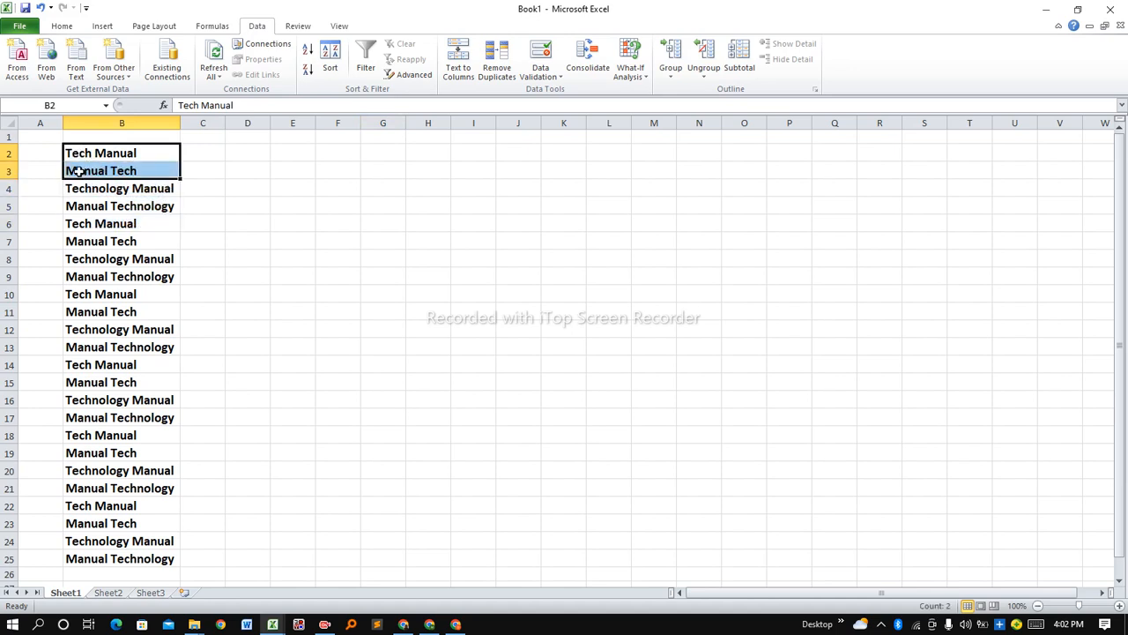
{"action": "left_click", "coordinate": [78, 171]}
{"action": "left_click", "coordinate": [91, 189]}
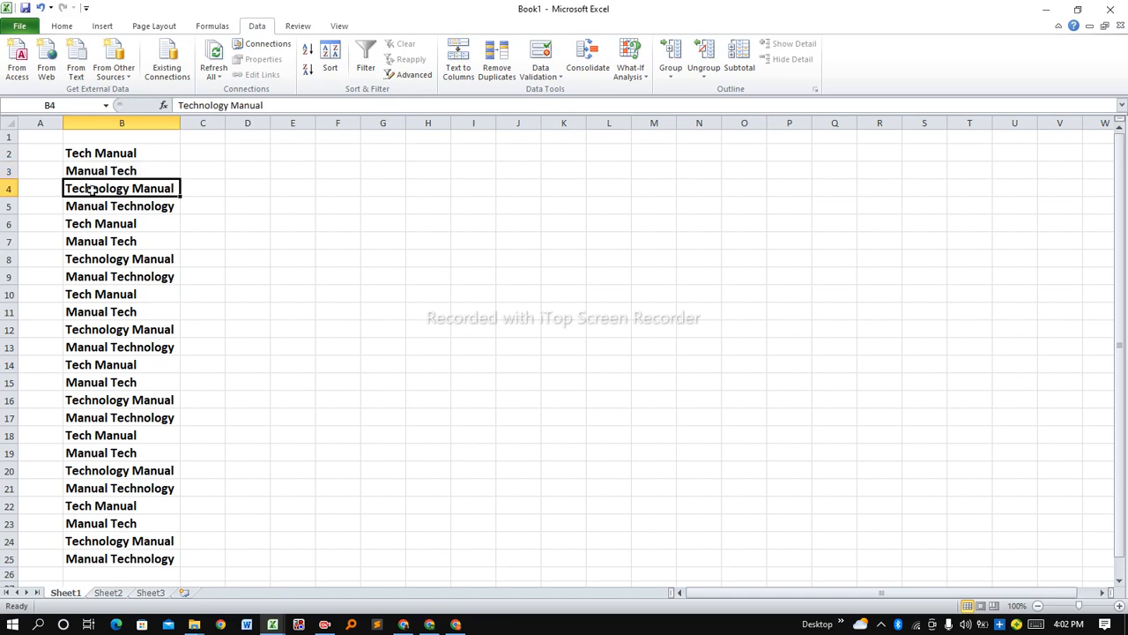
{"action": "left_click", "coordinate": [105, 205]}
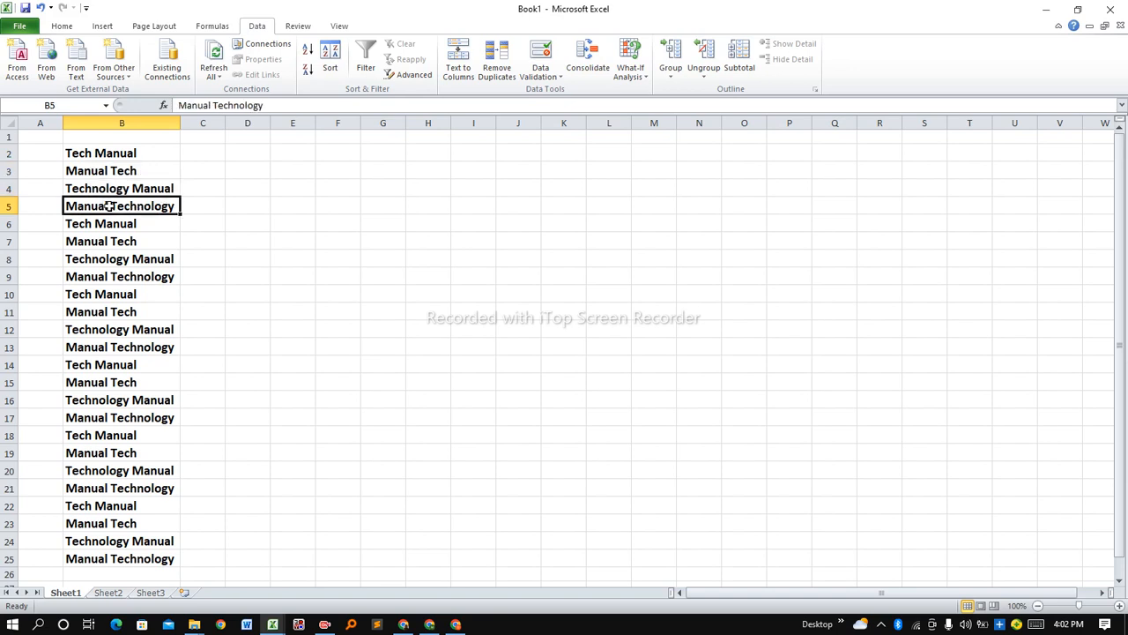
{"action": "left_click", "coordinate": [89, 152]}
{"action": "left_click_drag", "start_coordinate": [88, 151], "coordinate": [85, 202]}
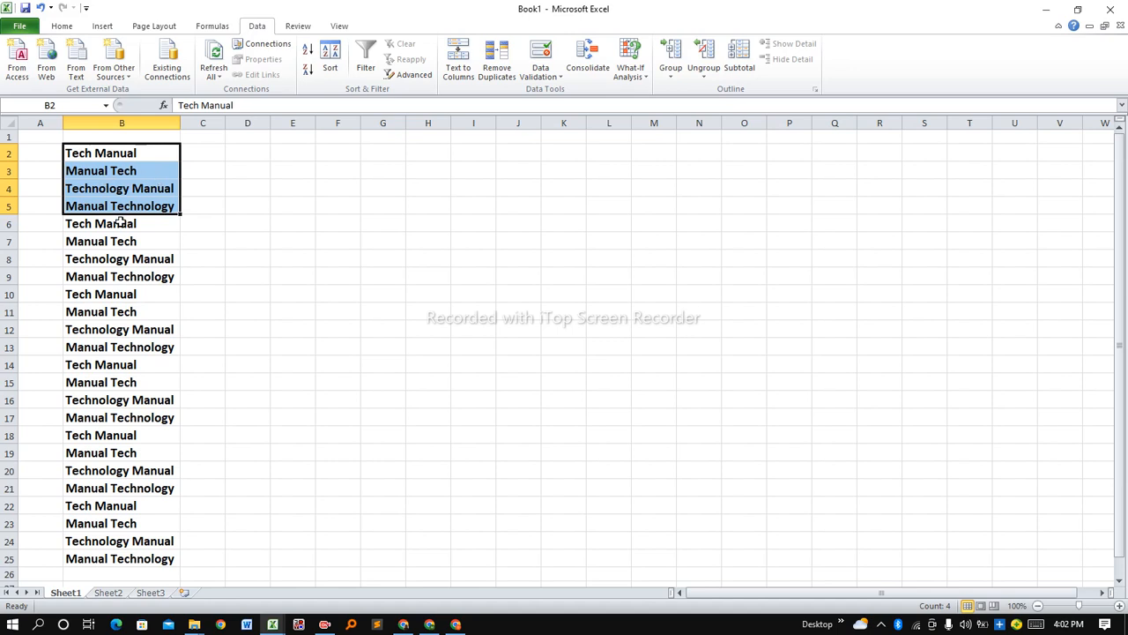
{"action": "left_click_drag", "start_coordinate": [101, 223], "coordinate": [115, 553]}
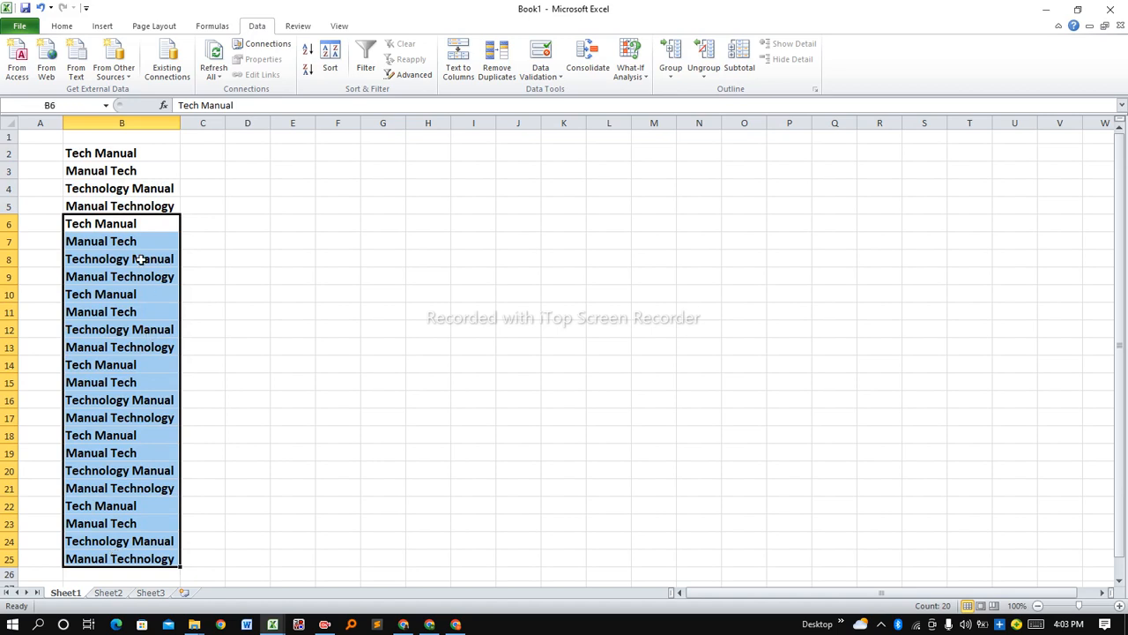
{"action": "left_click", "coordinate": [129, 177]}
{"action": "left_click", "coordinate": [104, 192]}
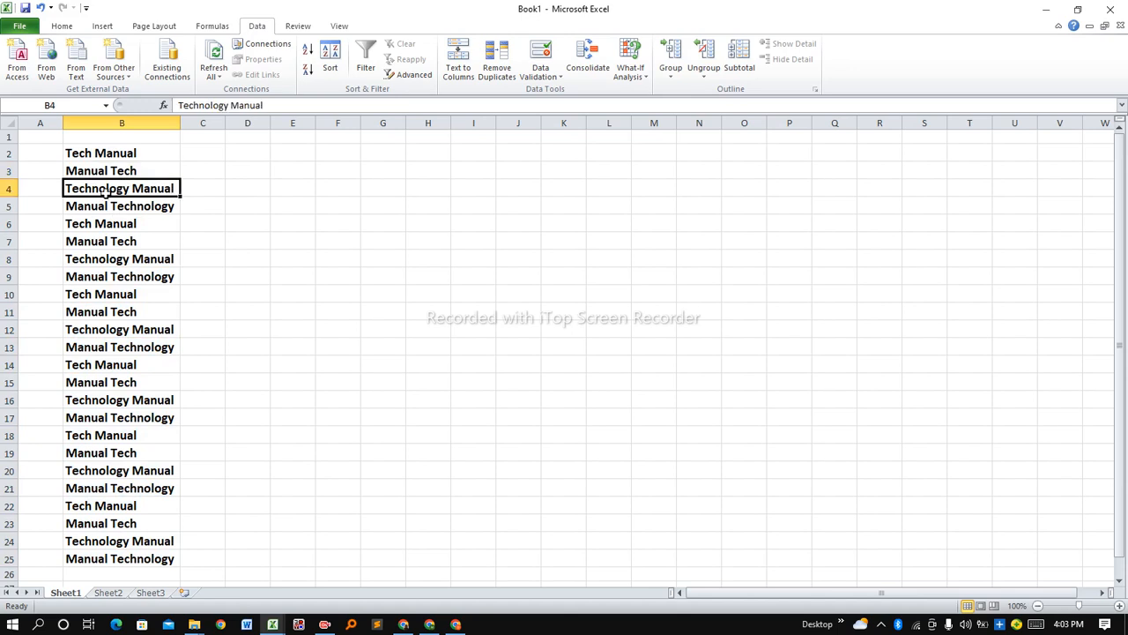
{"action": "left_click", "coordinate": [118, 212]}
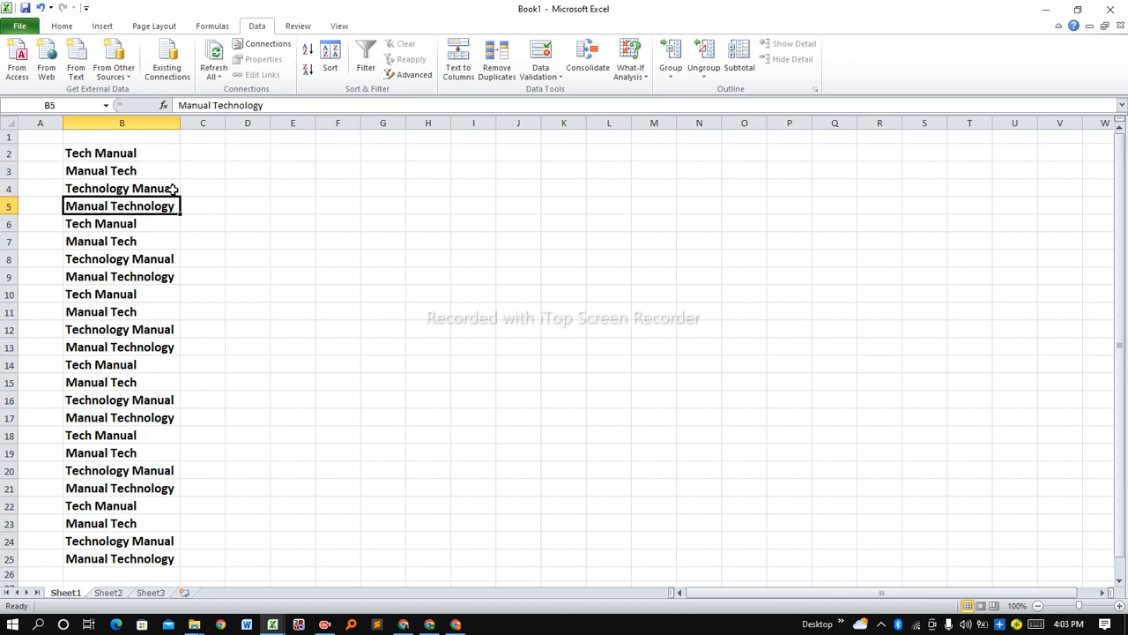
{"action": "left_click", "coordinate": [147, 171]}
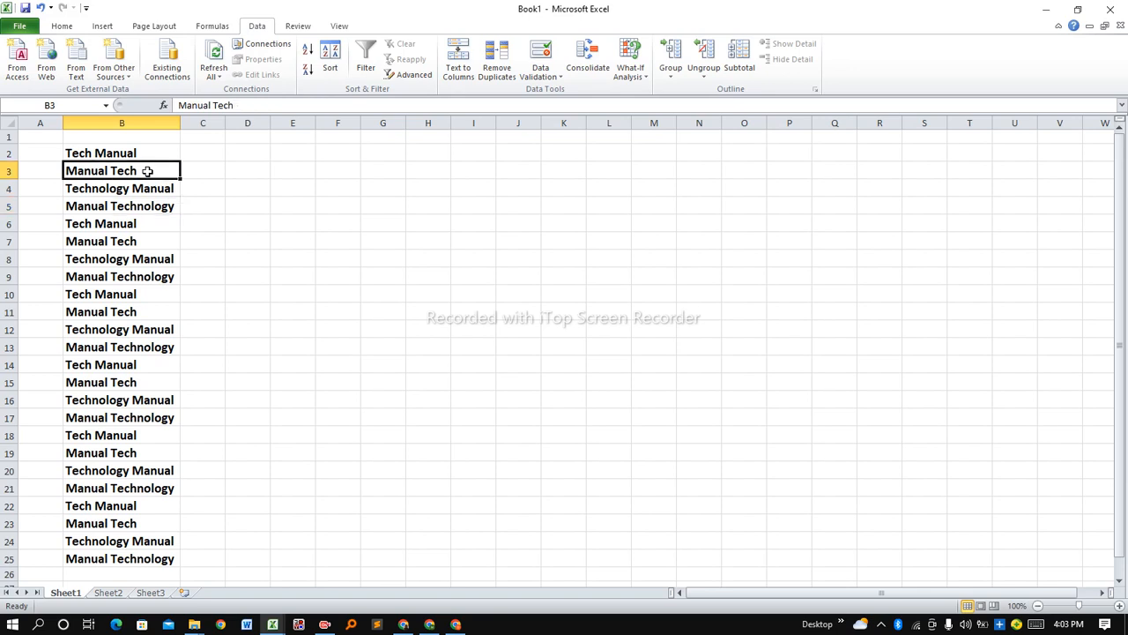
{"action": "left_click", "coordinate": [59, 27]}
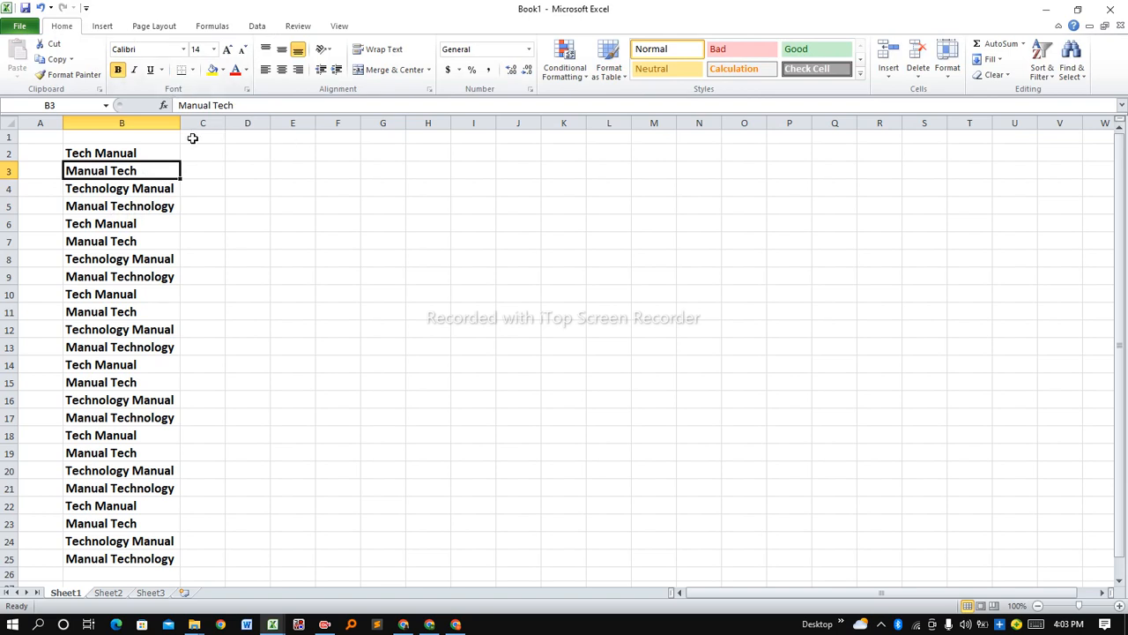
{"action": "left_click", "coordinate": [91, 151]}
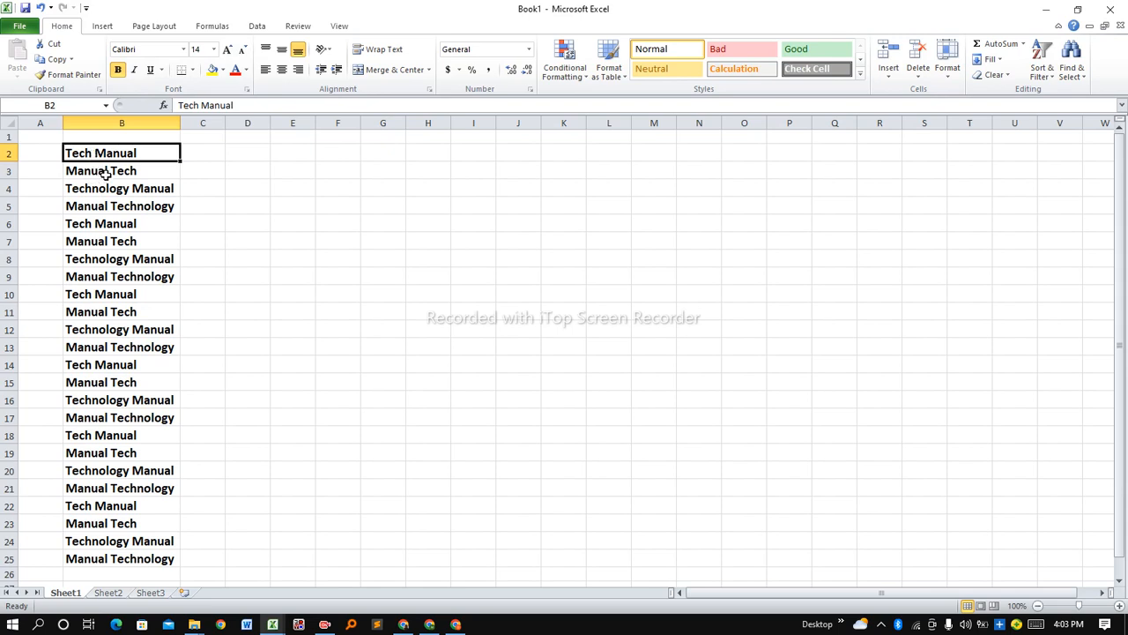
{"action": "left_click", "coordinate": [106, 174]}
{"action": "left_click", "coordinate": [114, 189]}
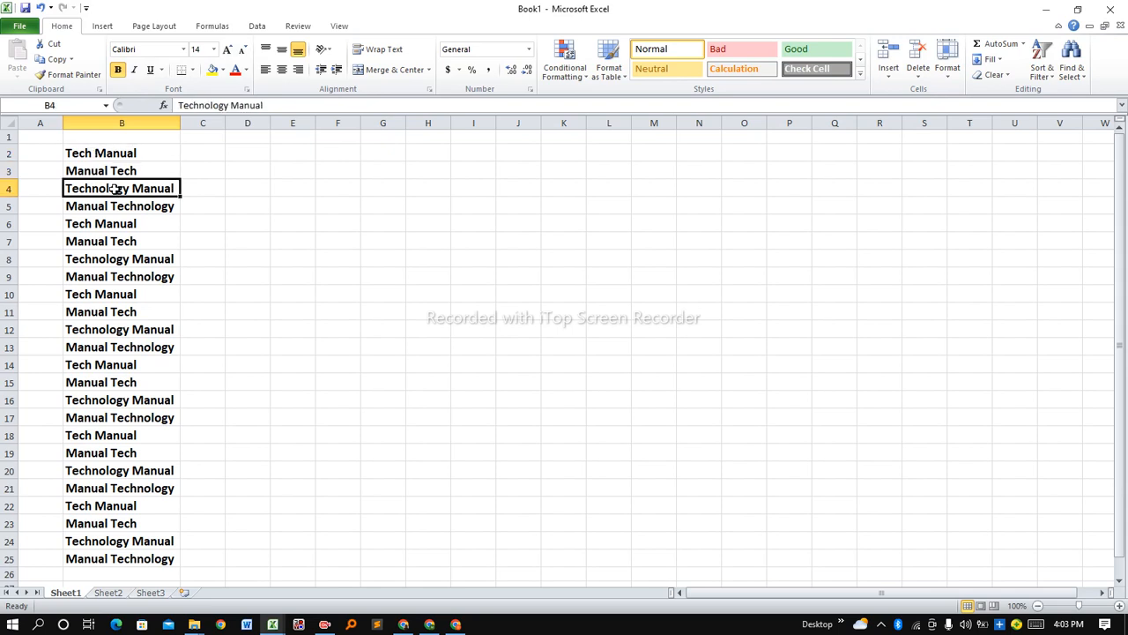
{"action": "left_click", "coordinate": [112, 208]}
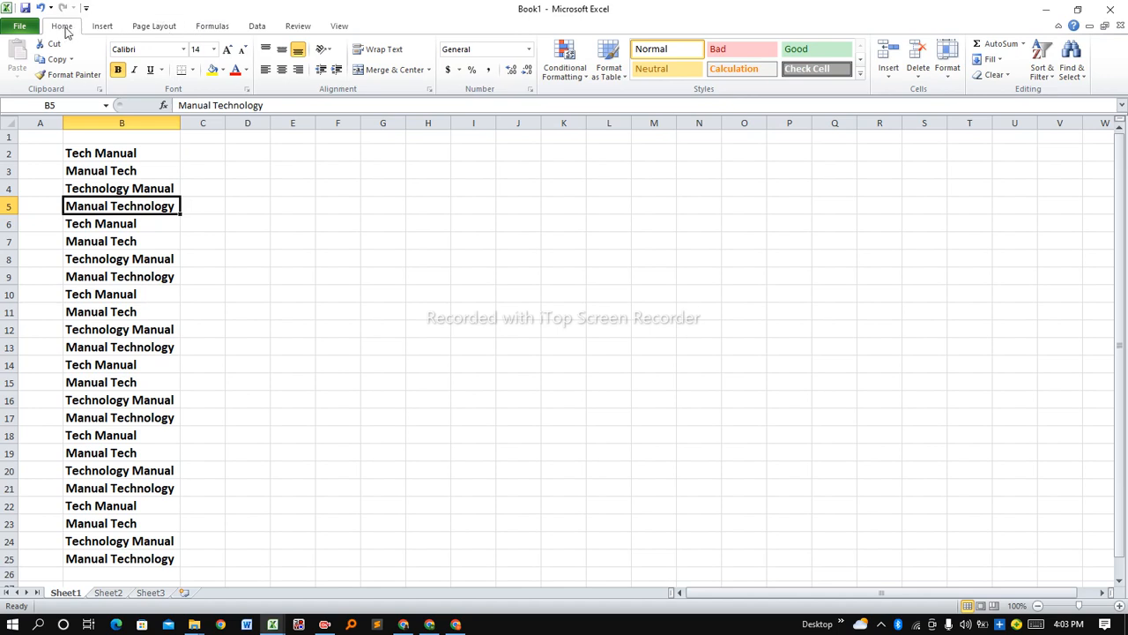
{"action": "left_click", "coordinate": [99, 30]}
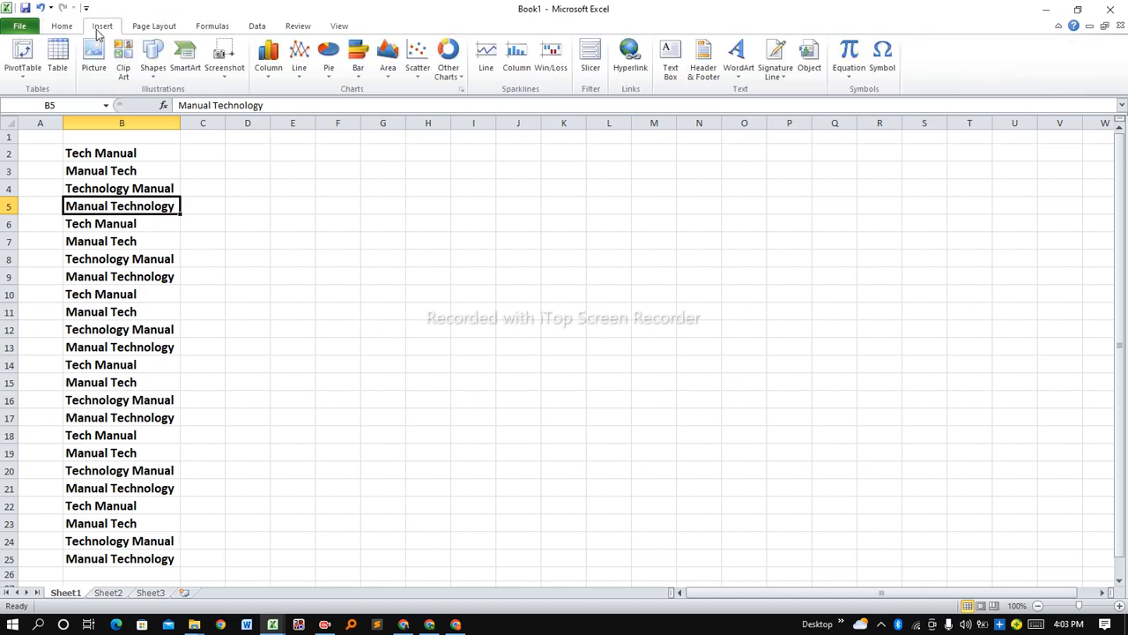
{"action": "left_click", "coordinate": [164, 30]}
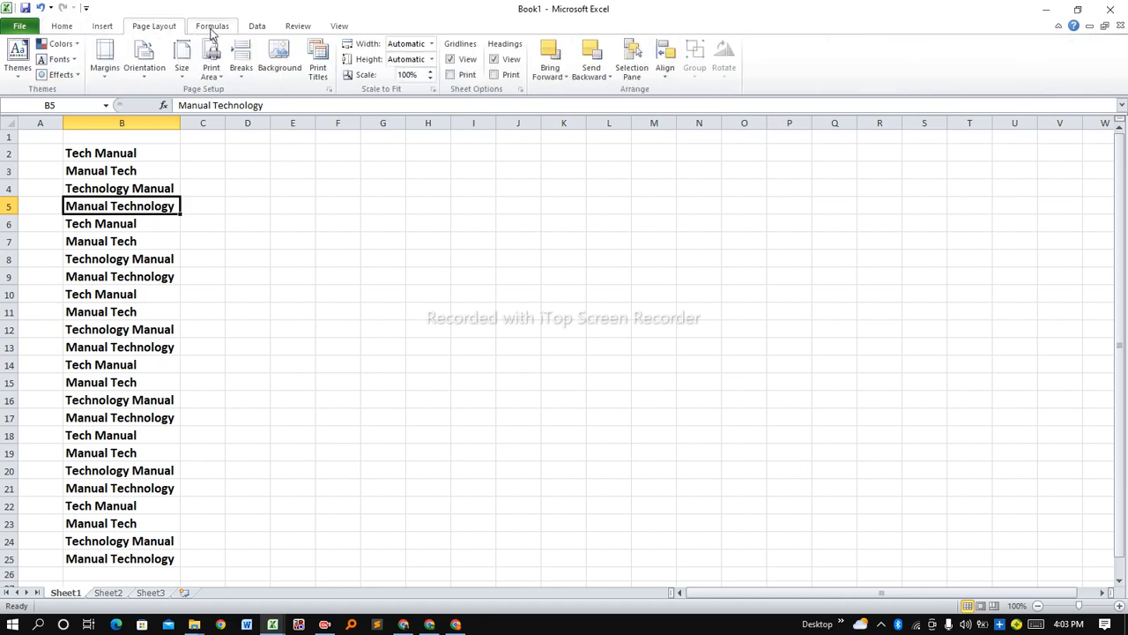
{"action": "left_click", "coordinate": [210, 30]}
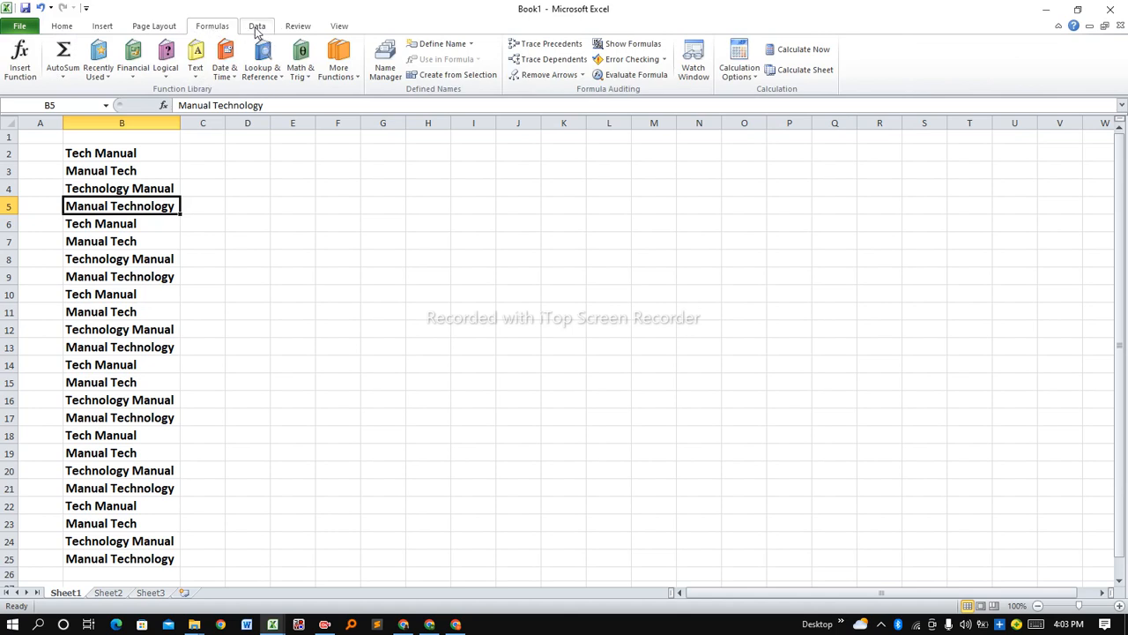
{"action": "left_click", "coordinate": [257, 28]}
{"action": "left_click", "coordinate": [296, 30]}
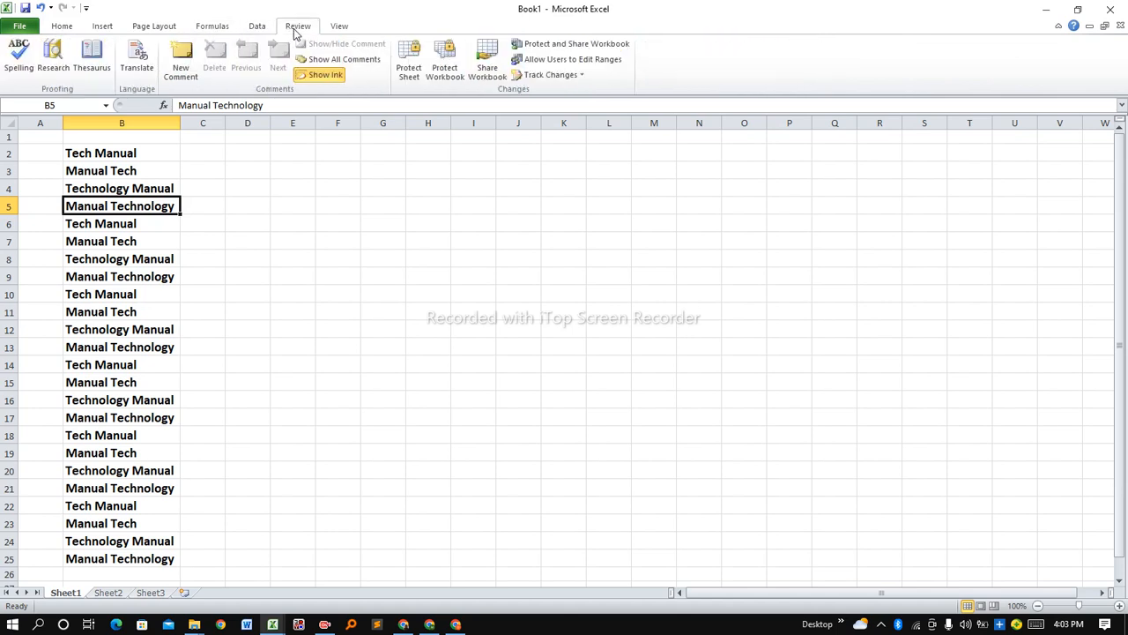
{"action": "left_click", "coordinate": [342, 29]}
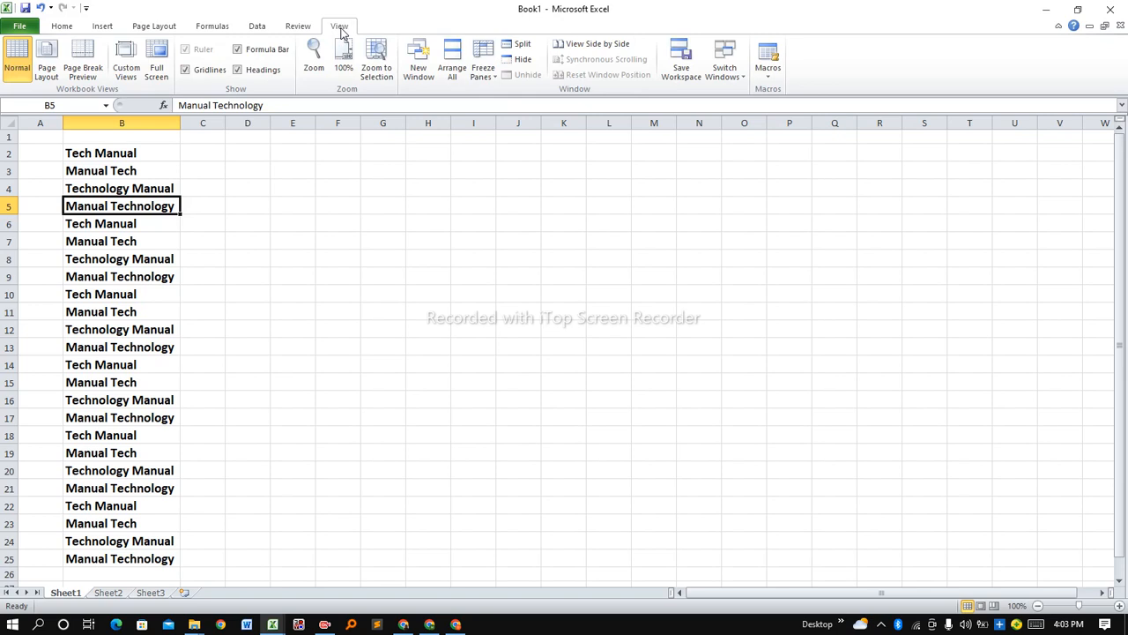
{"action": "left_click", "coordinate": [62, 27]}
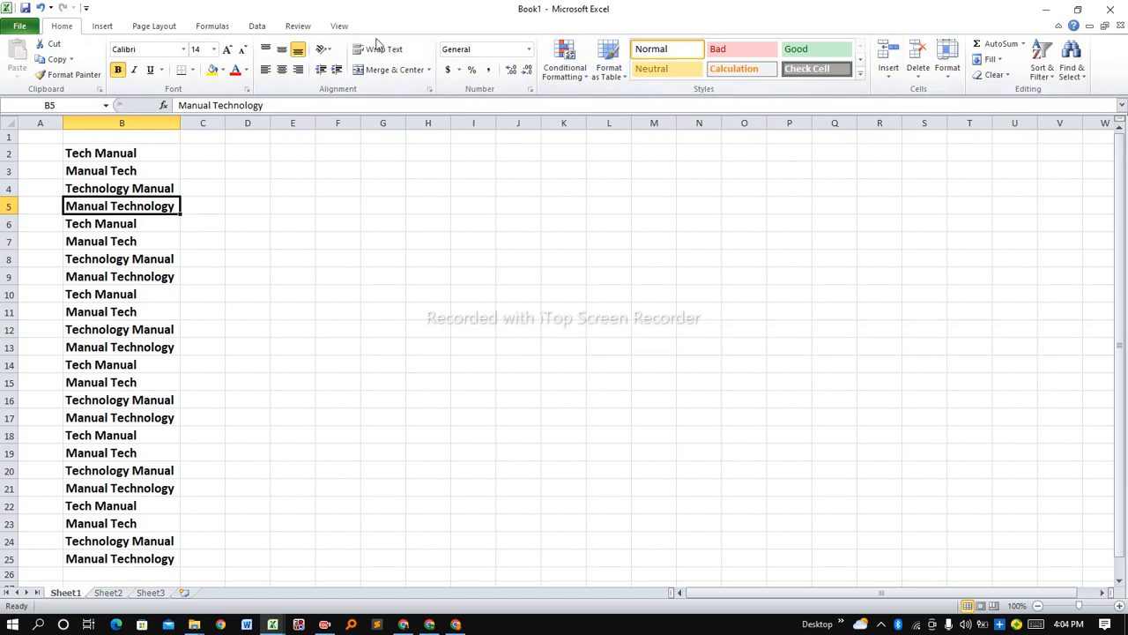
{"action": "left_click", "coordinate": [110, 28]}
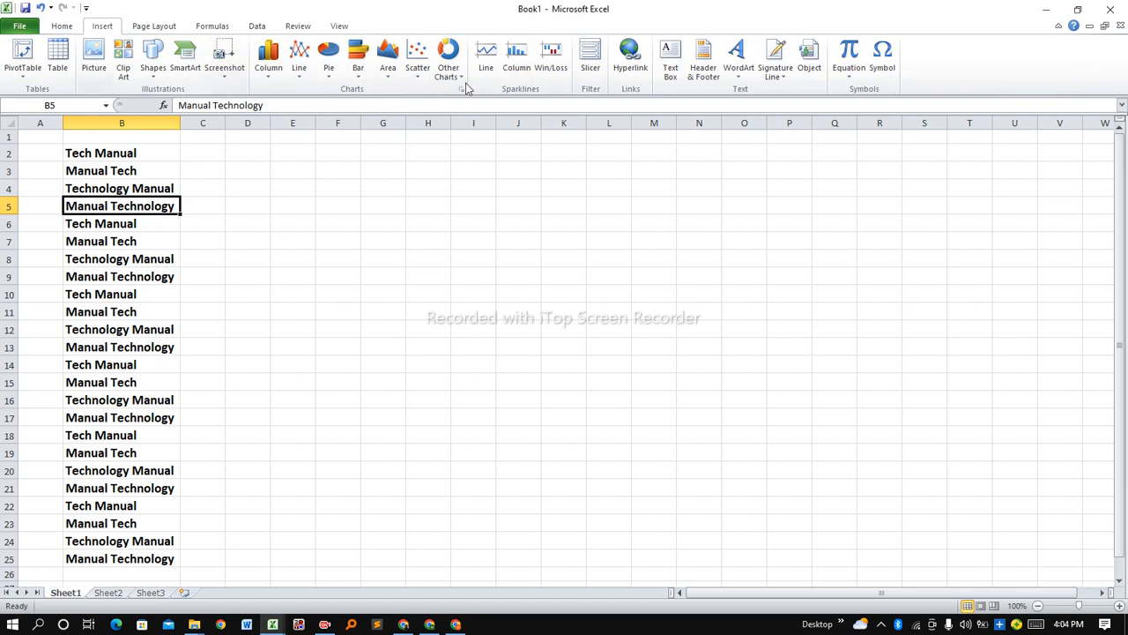
{"action": "left_click", "coordinate": [62, 26]}
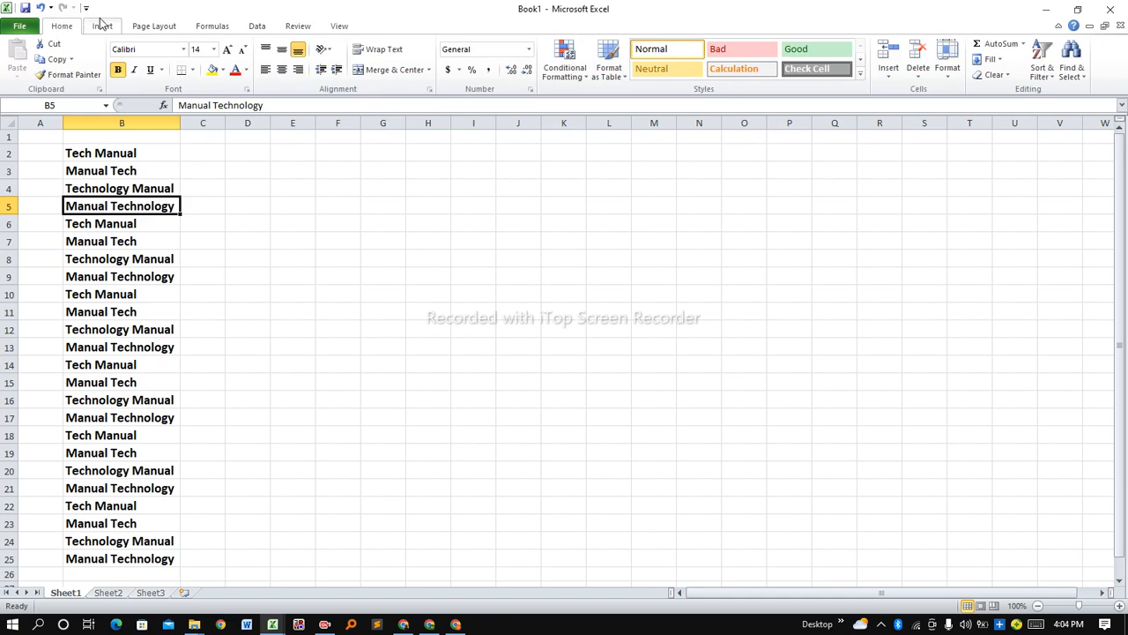
{"action": "left_click", "coordinate": [102, 26]}
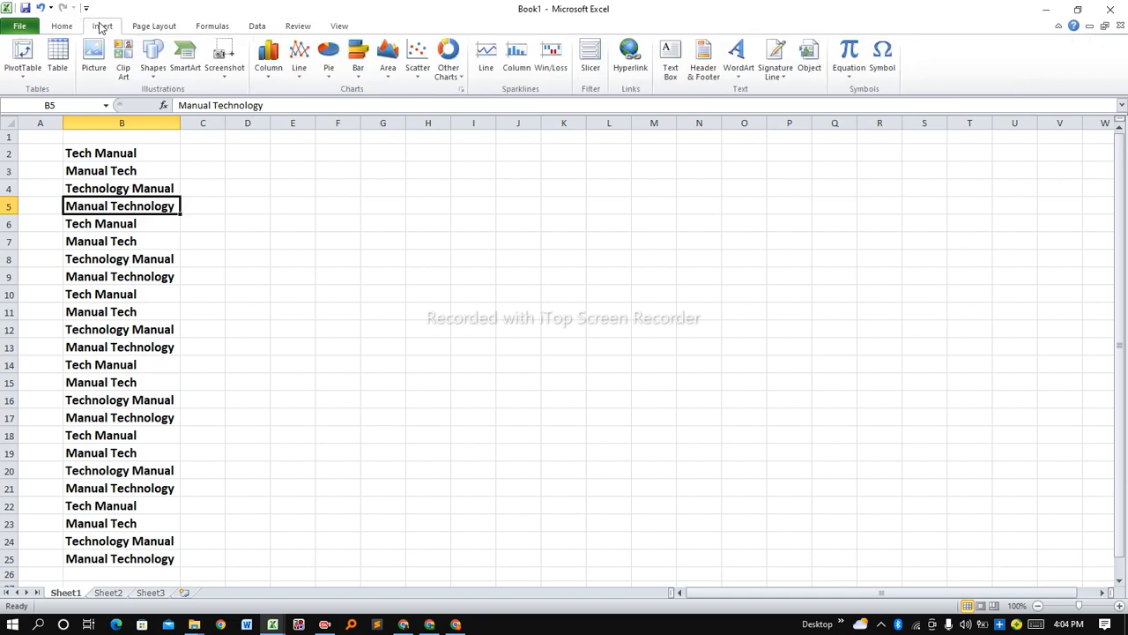
{"action": "left_click", "coordinate": [53, 29]}
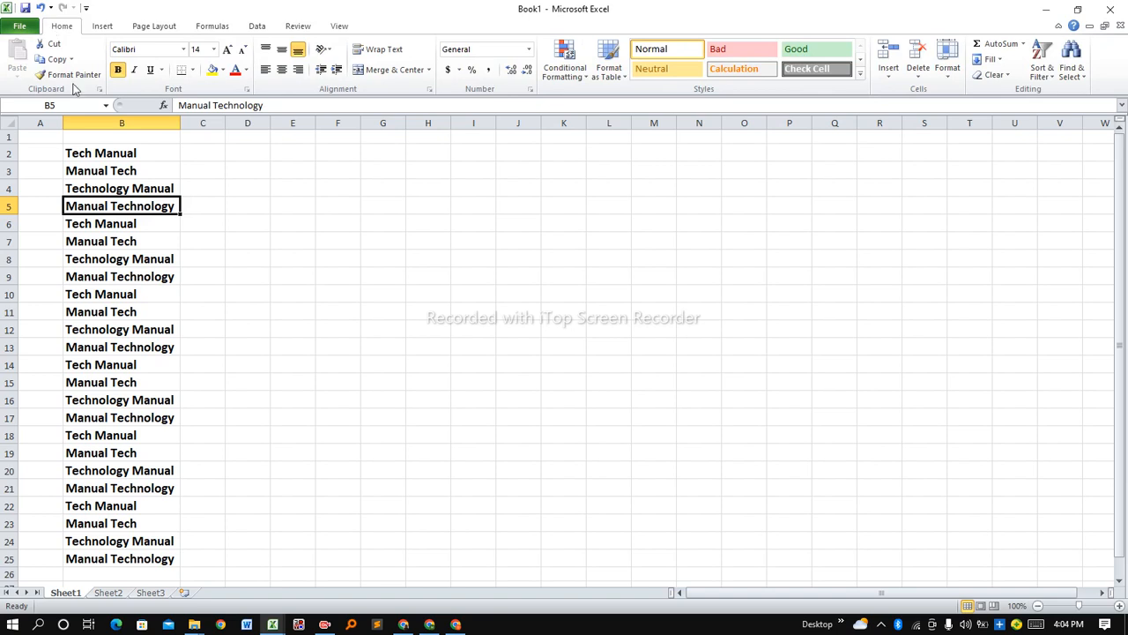
{"action": "left_click_drag", "start_coordinate": [81, 153], "coordinate": [114, 186]}
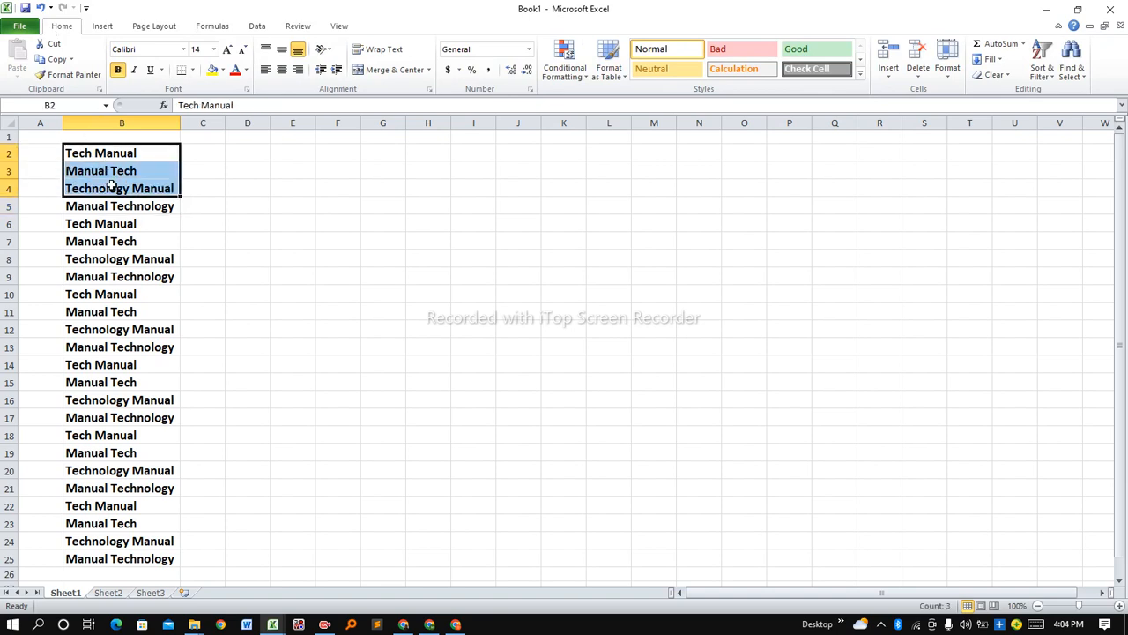
{"action": "left_click", "coordinate": [75, 153]}
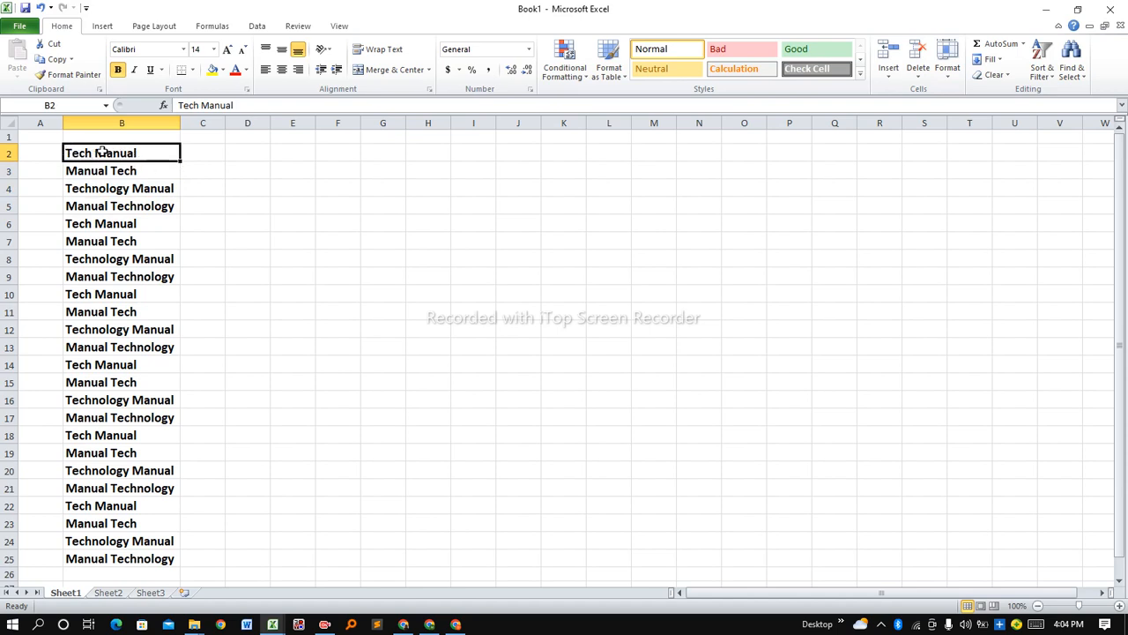
{"action": "left_click_drag", "start_coordinate": [97, 149], "coordinate": [119, 554]}
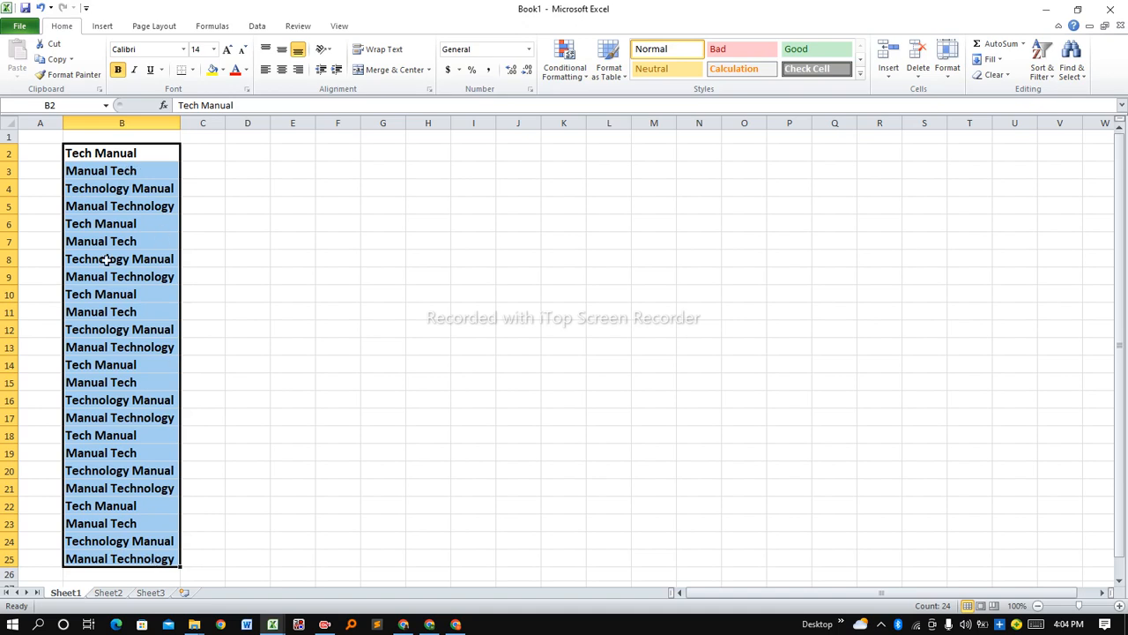
{"action": "left_click", "coordinate": [231, 243]}
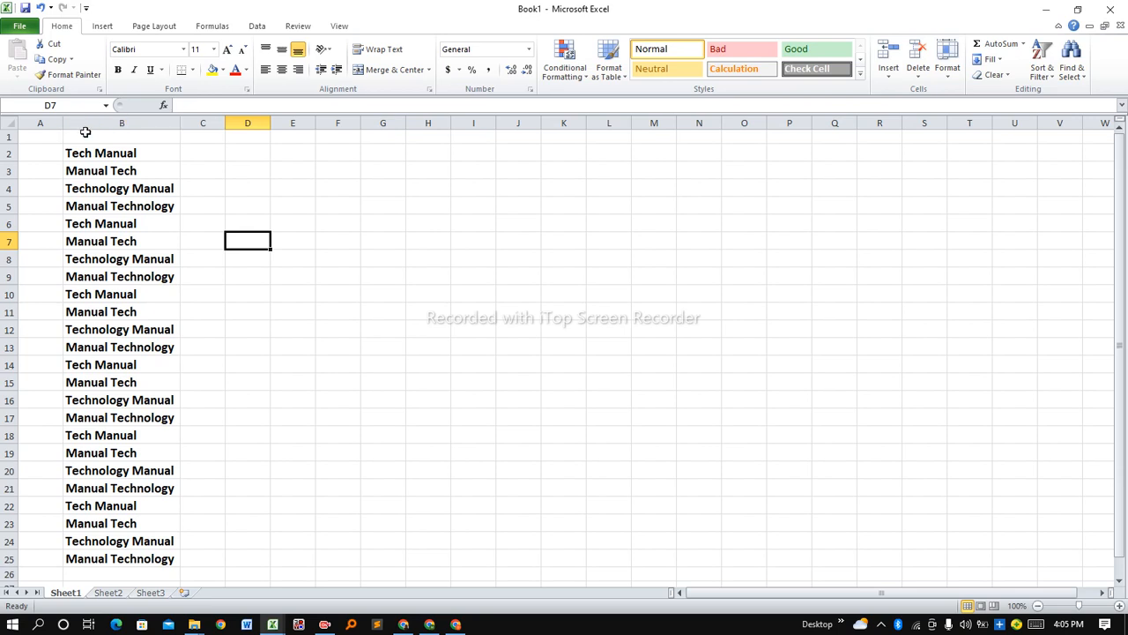
Remove the duplicate values from the whole of column B, leaving column B checked and treating the data as having no headers
{"action": "left_click", "coordinate": [157, 122]}
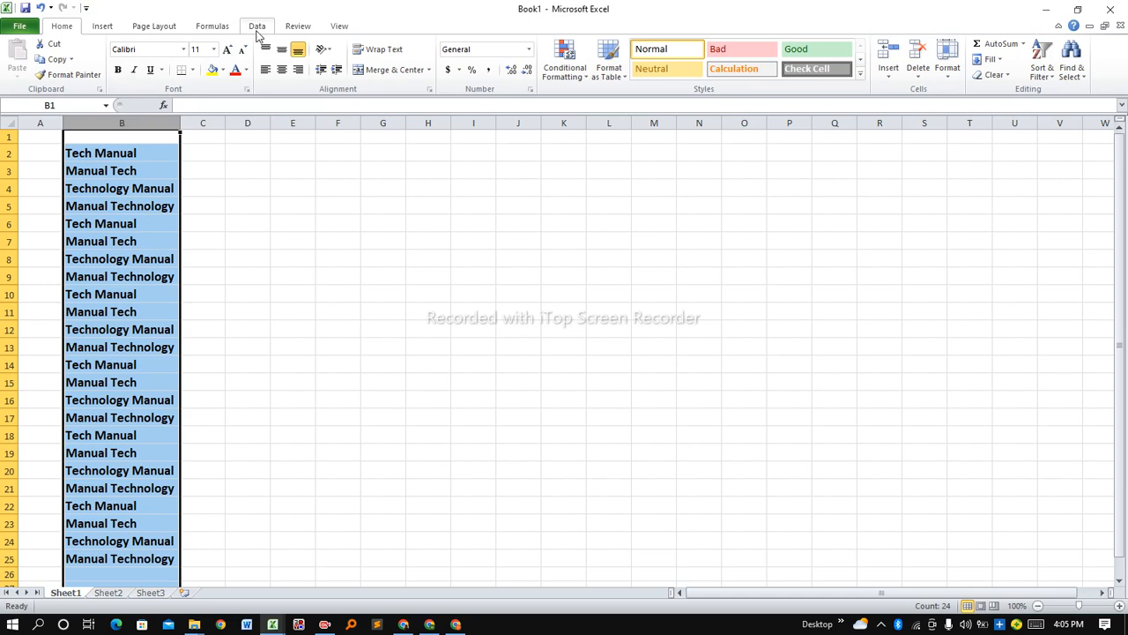
{"action": "left_click", "coordinate": [257, 27]}
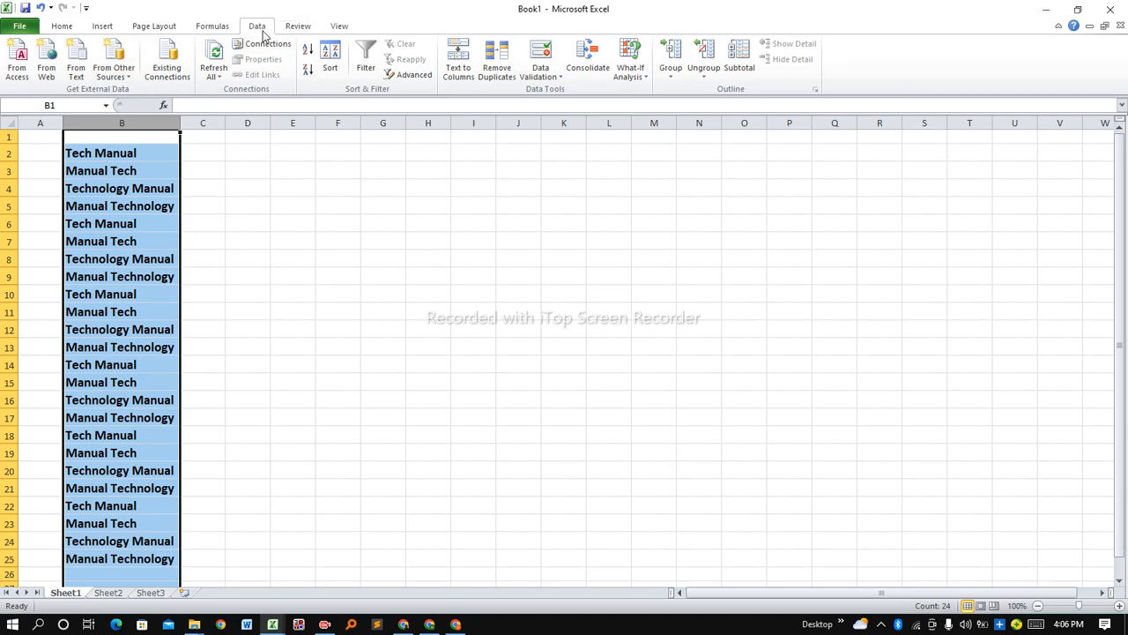
{"action": "left_click", "coordinate": [499, 62]}
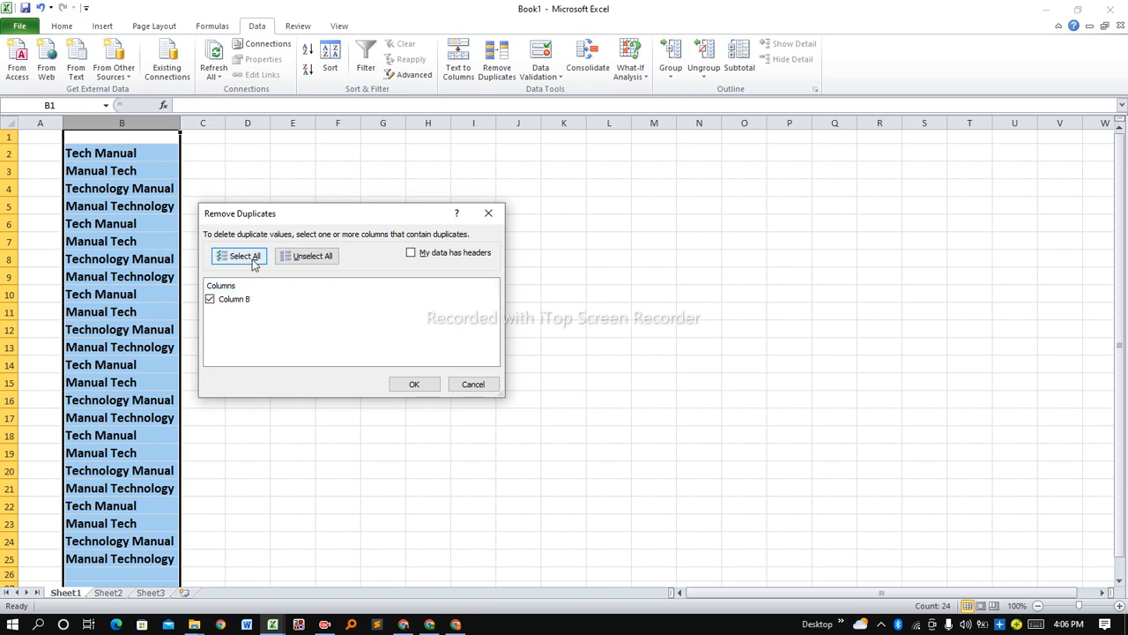
{"action": "left_click", "coordinate": [310, 257]}
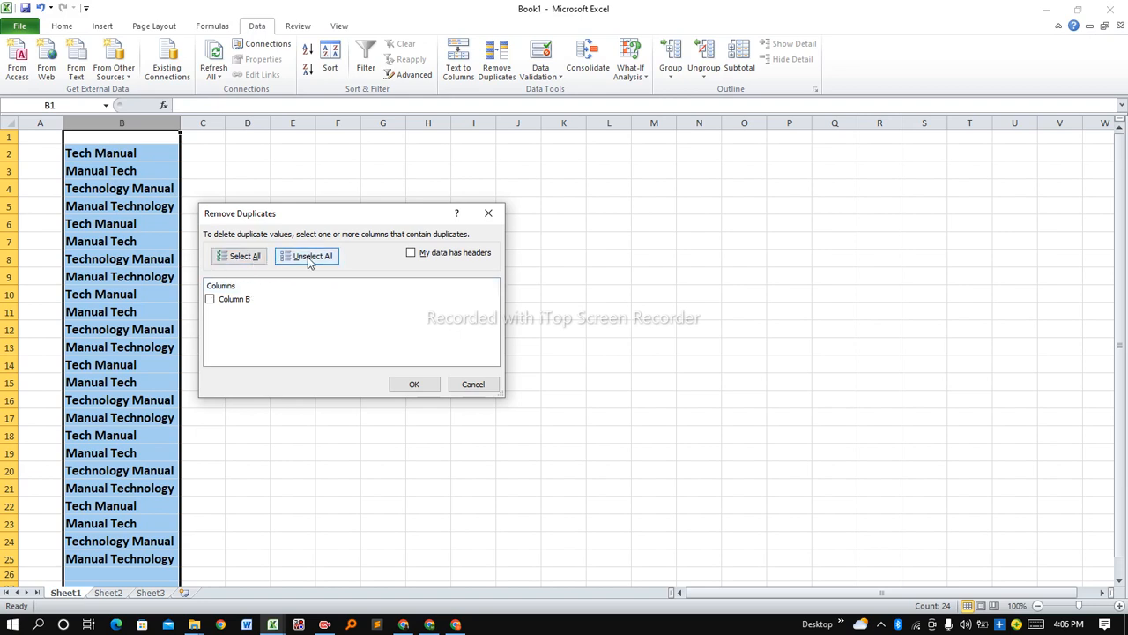
{"action": "left_click", "coordinate": [240, 259]}
{"action": "left_click", "coordinate": [411, 253]}
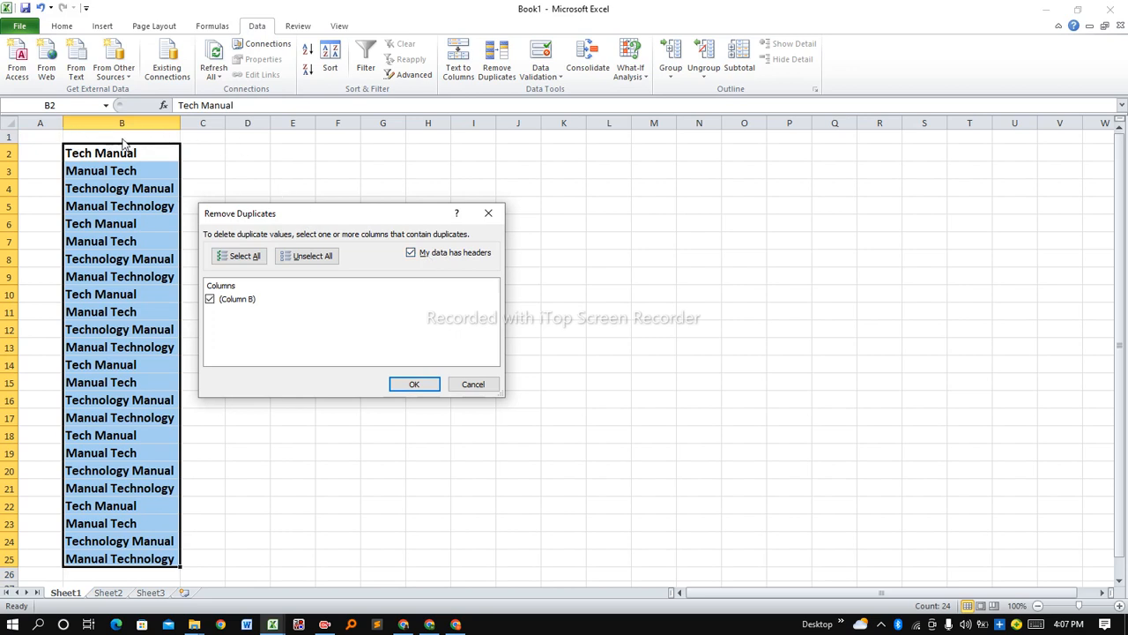
{"action": "left_click", "coordinate": [411, 253]}
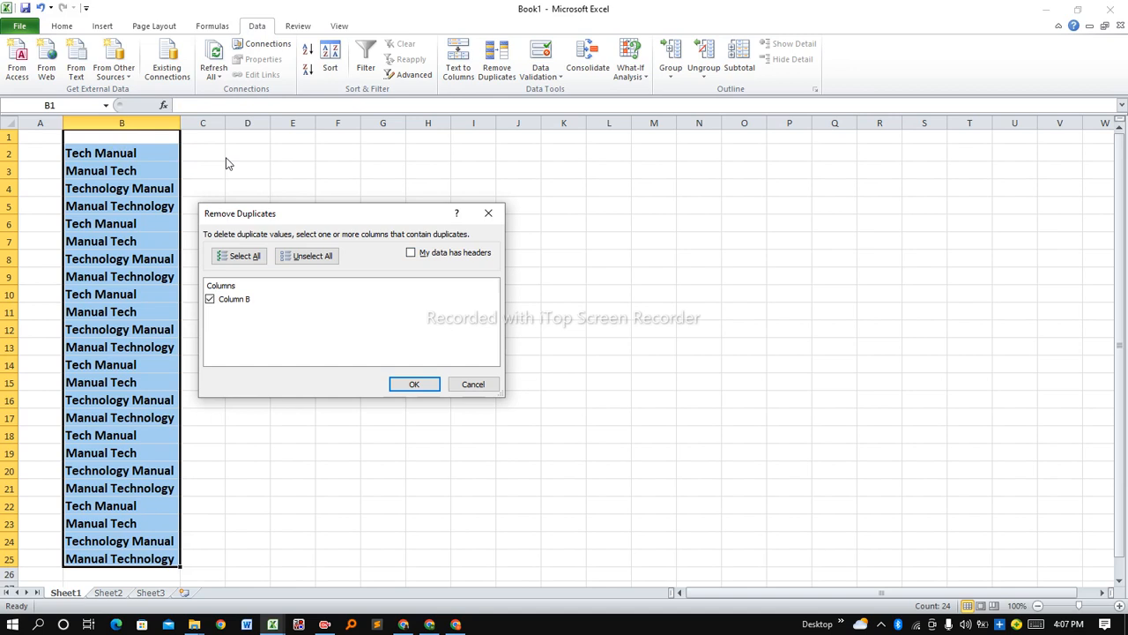
{"action": "left_click", "coordinate": [428, 385]}
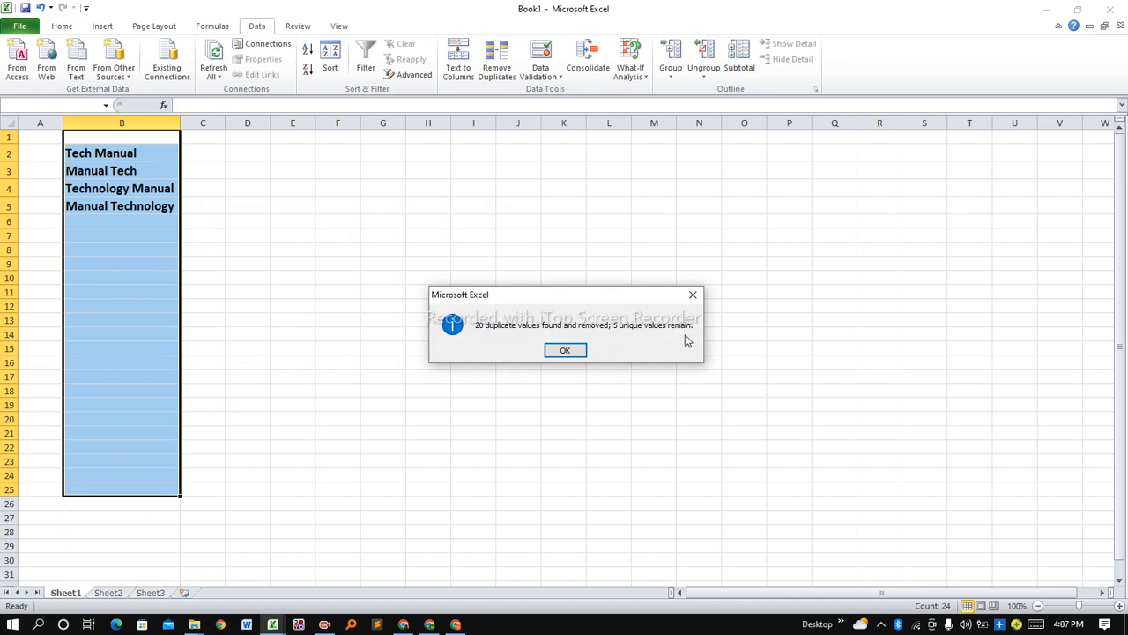
{"action": "left_click", "coordinate": [571, 351]}
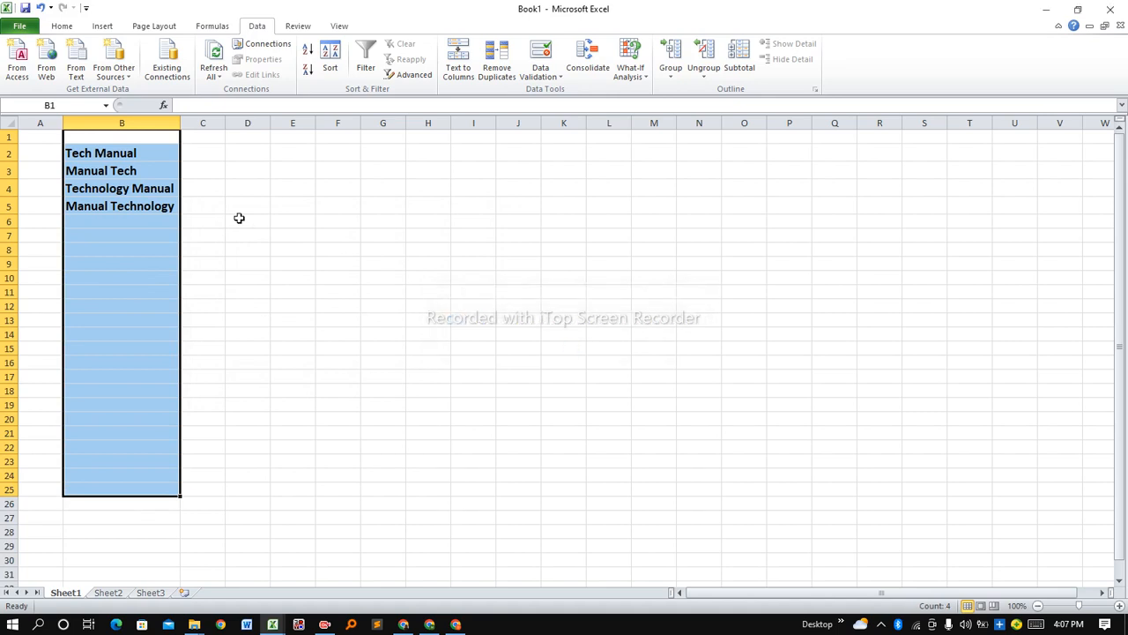
{"action": "left_click", "coordinate": [238, 219]}
{"action": "left_click", "coordinate": [124, 220]}
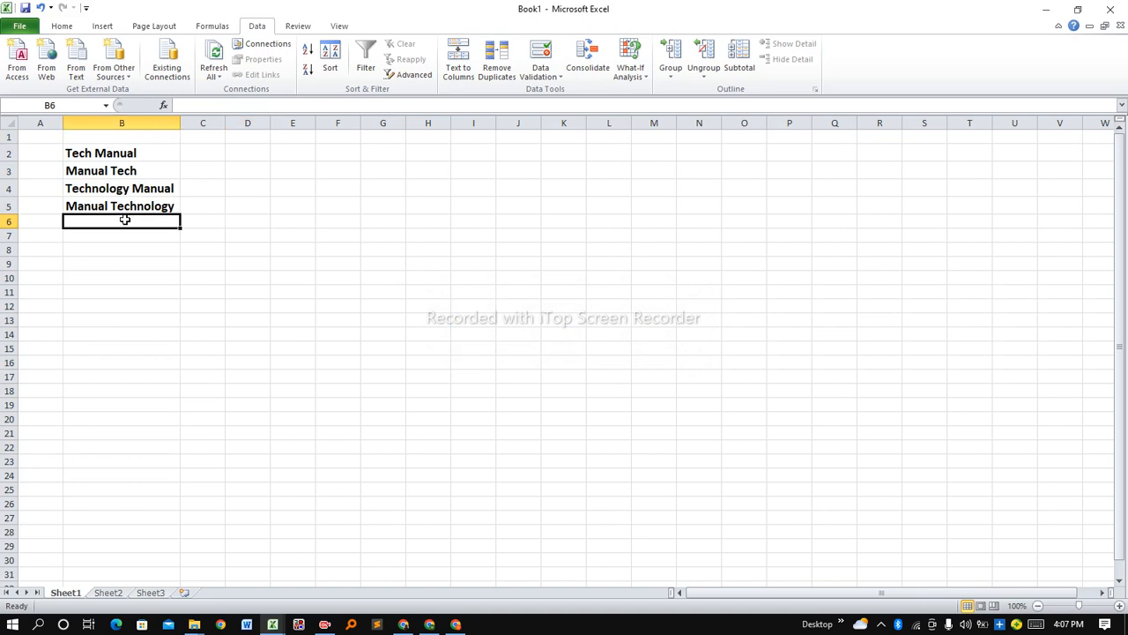
Undo the last duplicate removal in column B
{"action": "left_click_drag", "start_coordinate": [87, 150], "coordinate": [125, 219]}
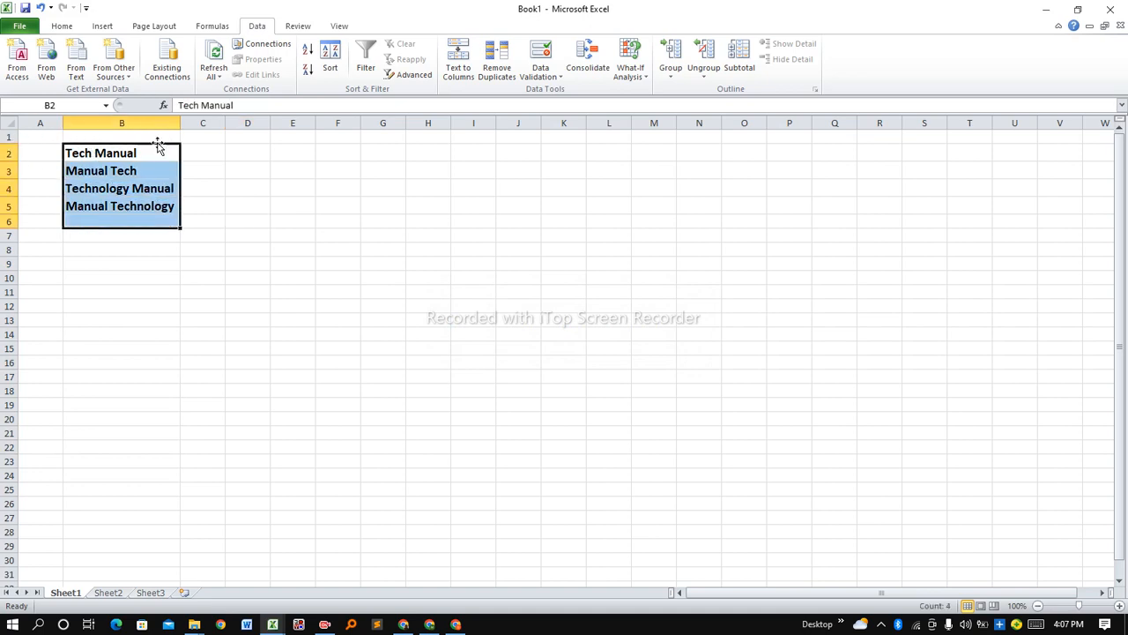
{"action": "left_click", "coordinate": [236, 274]}
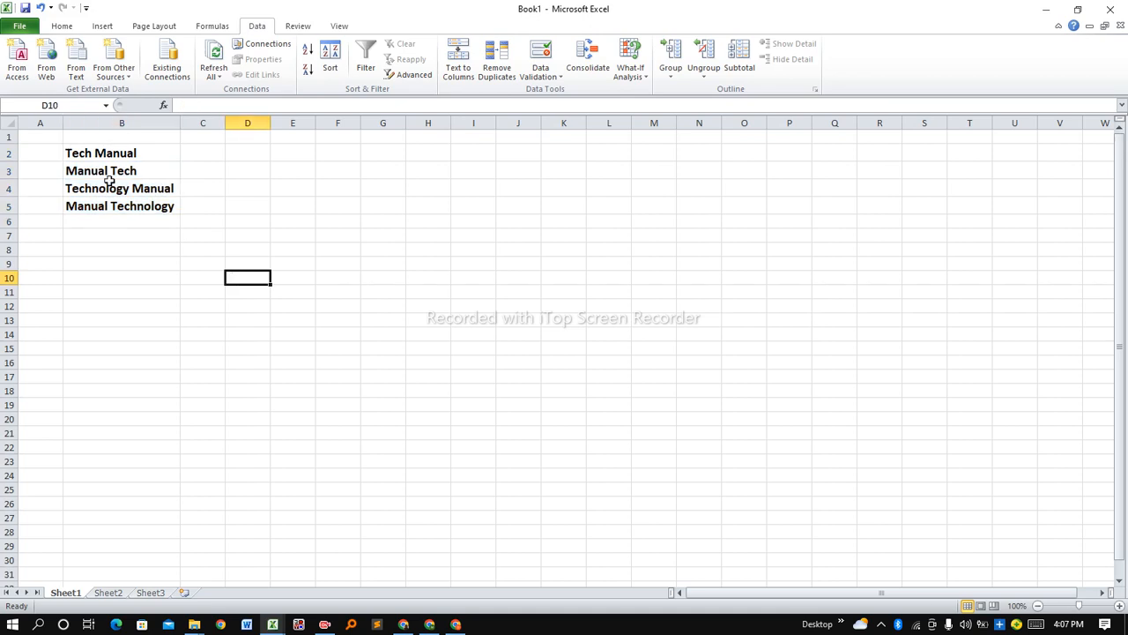
{"action": "left_click", "coordinate": [41, 7]}
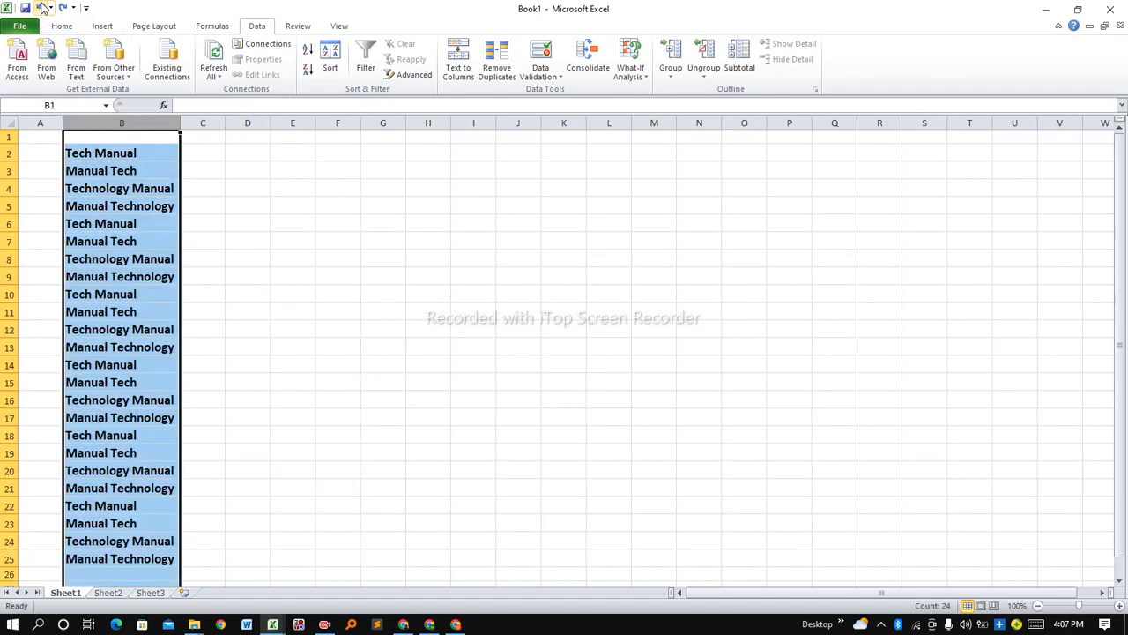
Enter the heading GROUPS in cell B1 above the text entries
{"action": "left_click", "coordinate": [83, 140]}
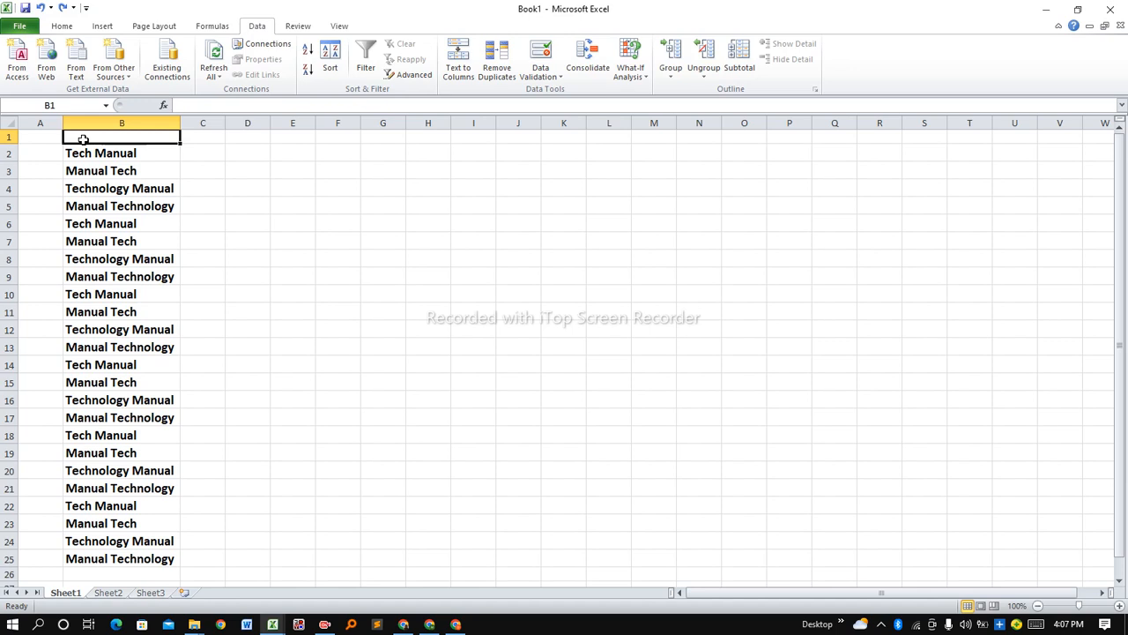
{"action": "type", "text": "GROU"}
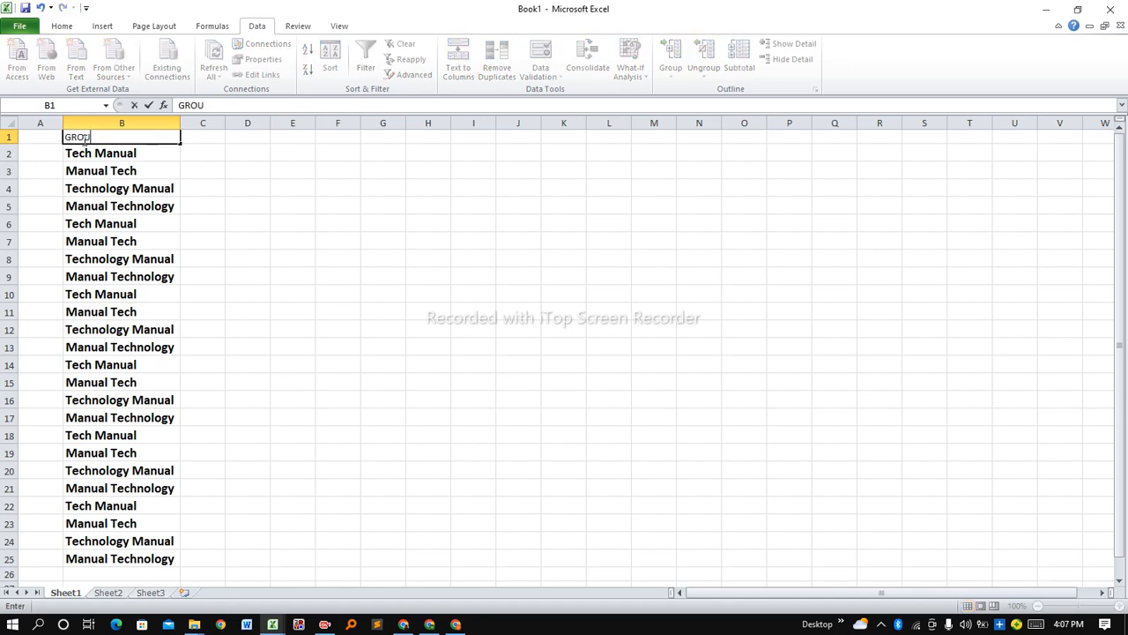
{"action": "type", "text": "PS"}
{"action": "left_click", "coordinate": [244, 152]}
Format the GROUPS heading in B1 with red, 20-point, left-aligned text
{"action": "left_click", "coordinate": [118, 138]}
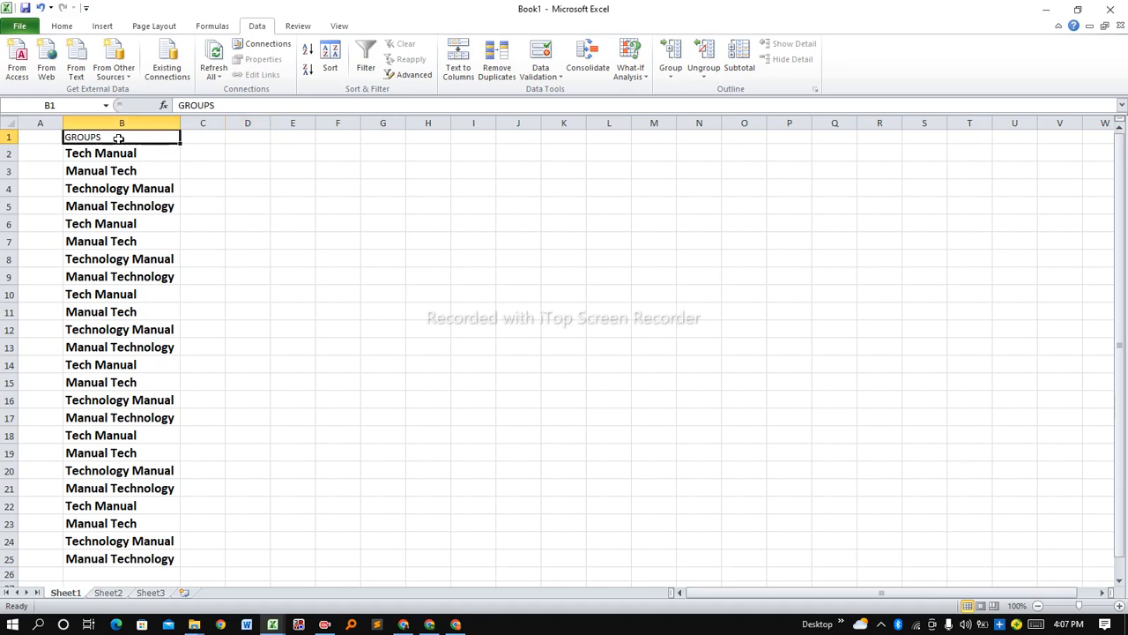
{"action": "left_click", "coordinate": [61, 26]}
{"action": "left_click", "coordinate": [235, 69]}
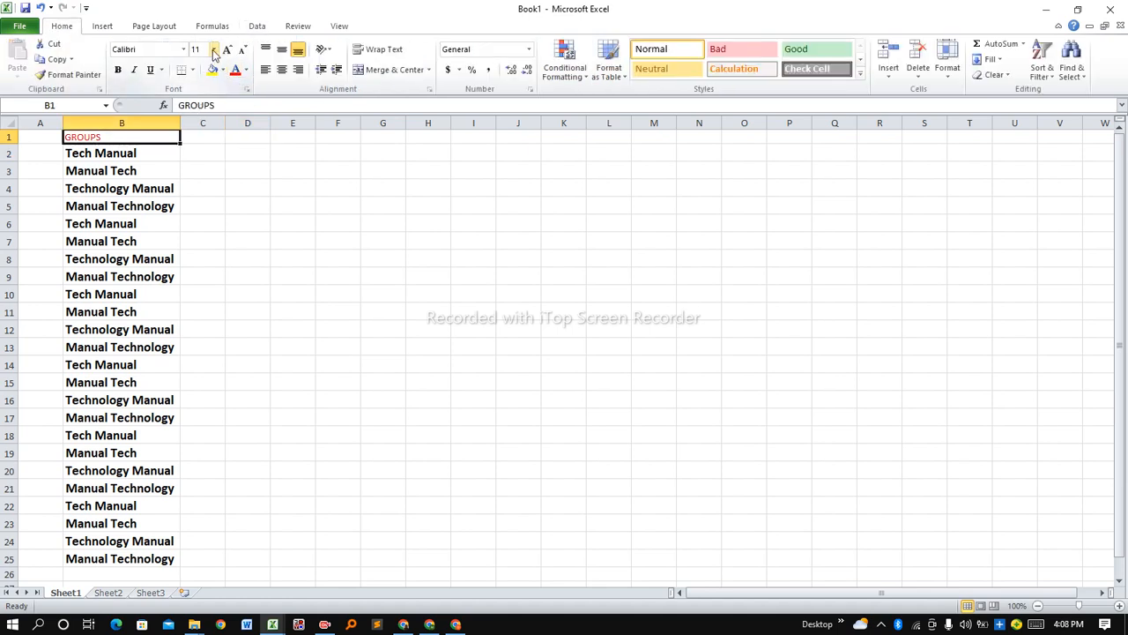
{"action": "left_click", "coordinate": [214, 50]}
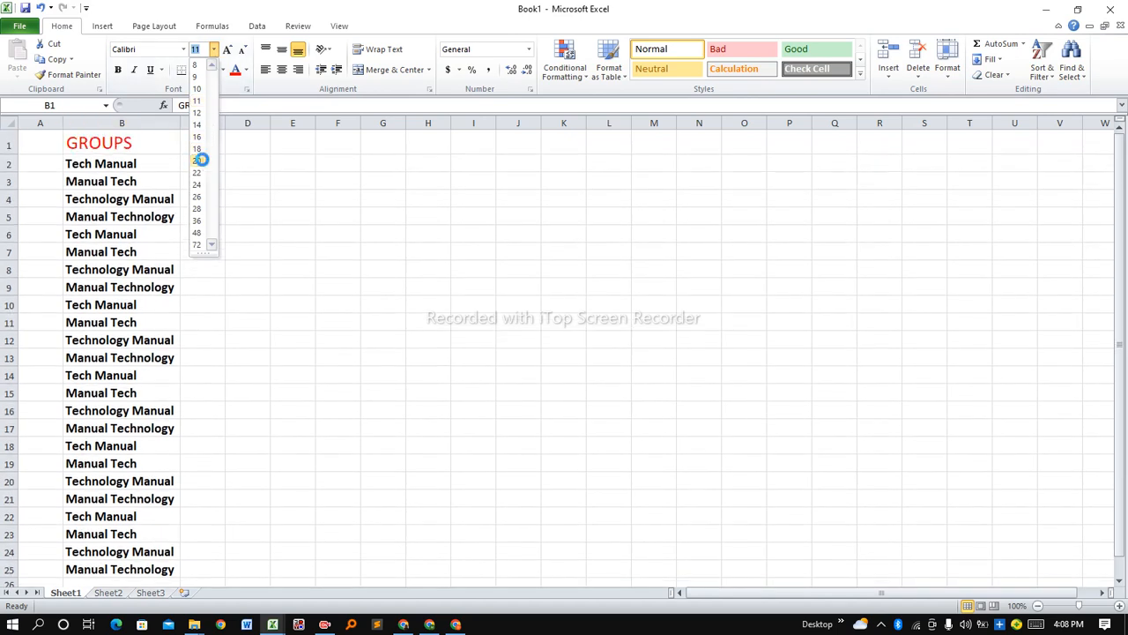
{"action": "left_click", "coordinate": [202, 161]}
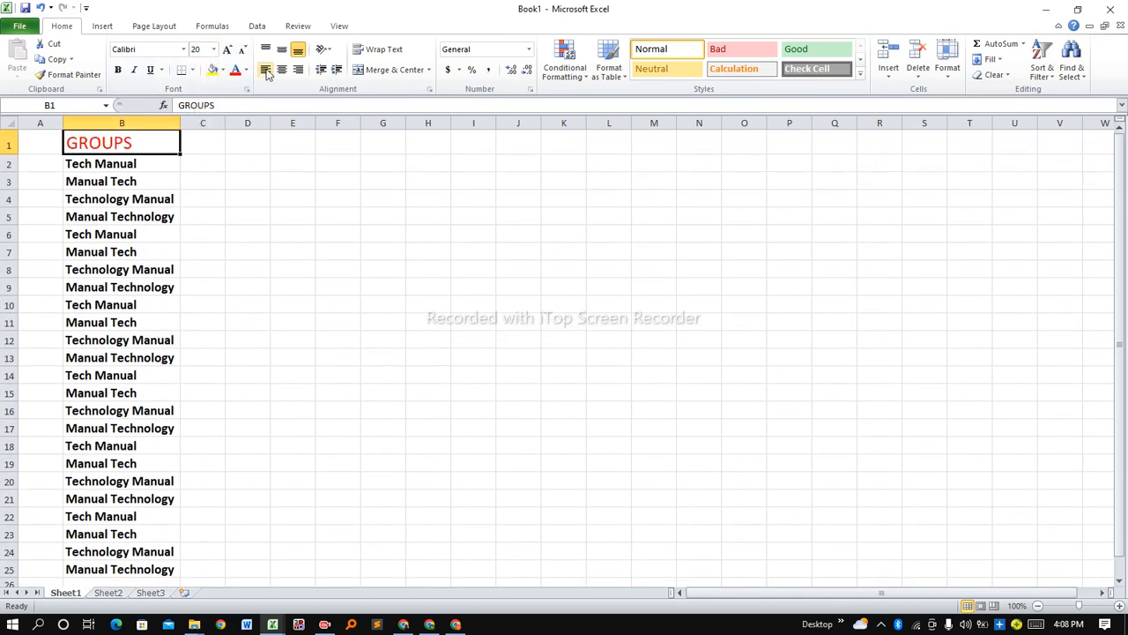
{"action": "left_click", "coordinate": [129, 198]}
{"action": "left_click", "coordinate": [135, 143]}
{"action": "left_click", "coordinate": [68, 194]}
{"action": "left_click", "coordinate": [43, 181]}
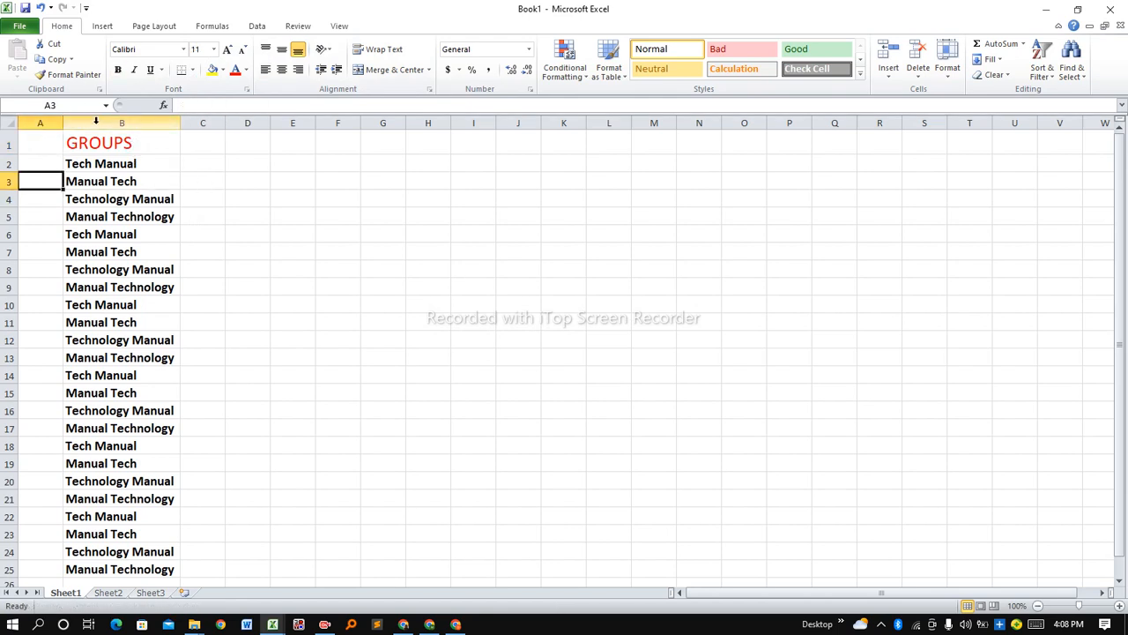
Remove the duplicate values from the whole of column B, treating the data as having headers and keeping the GROUPS column checked
{"action": "left_click", "coordinate": [100, 120]}
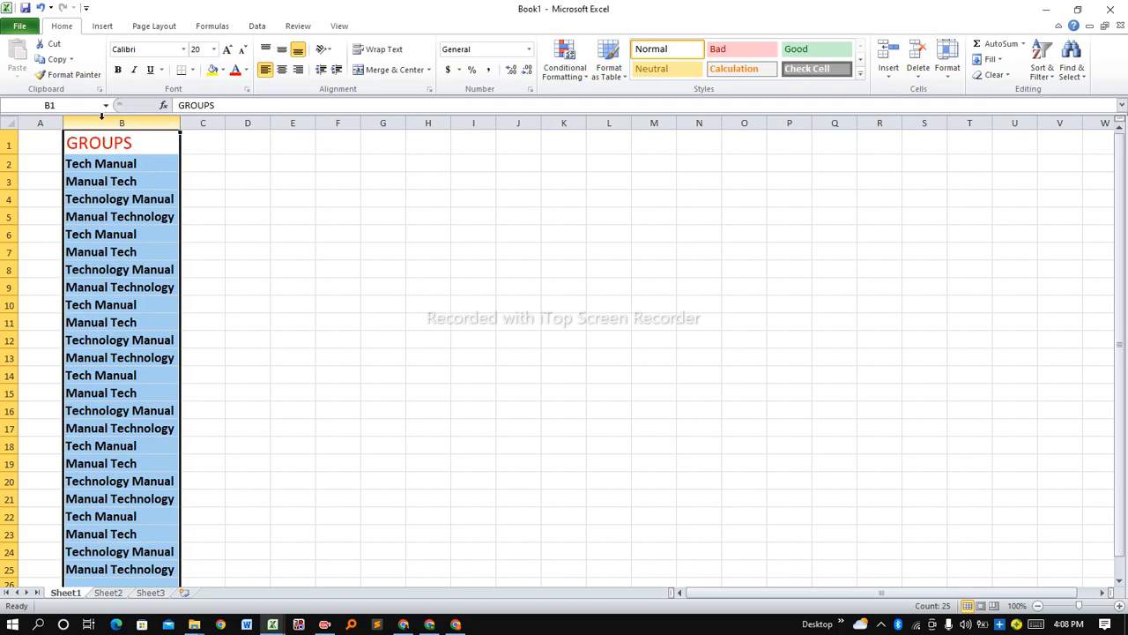
{"action": "left_click", "coordinate": [258, 27]}
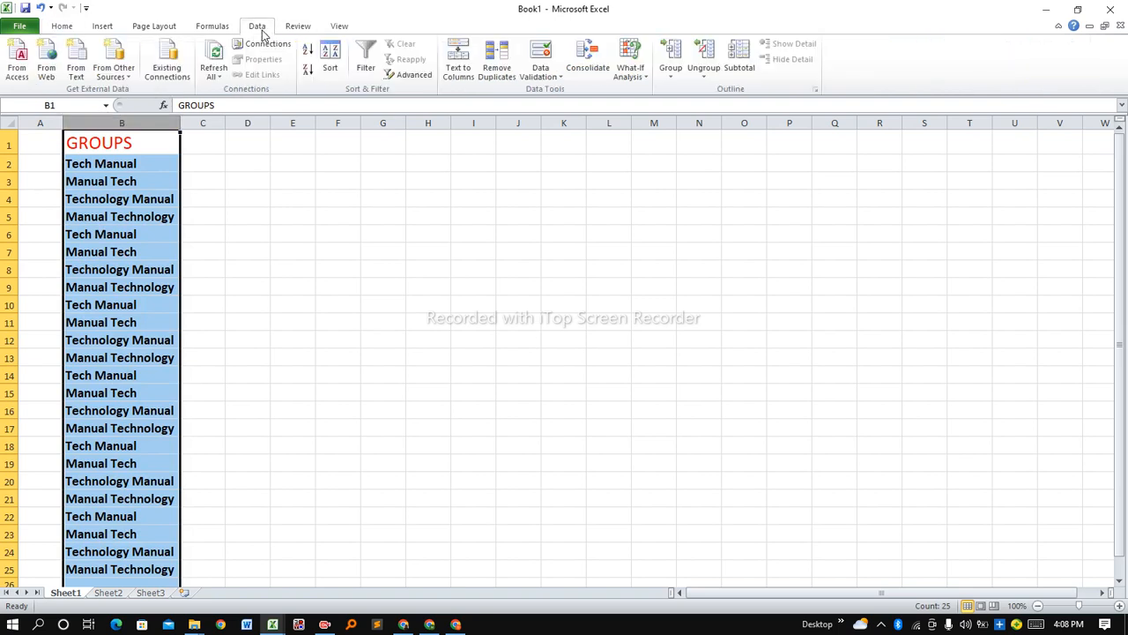
{"action": "left_click", "coordinate": [496, 63]}
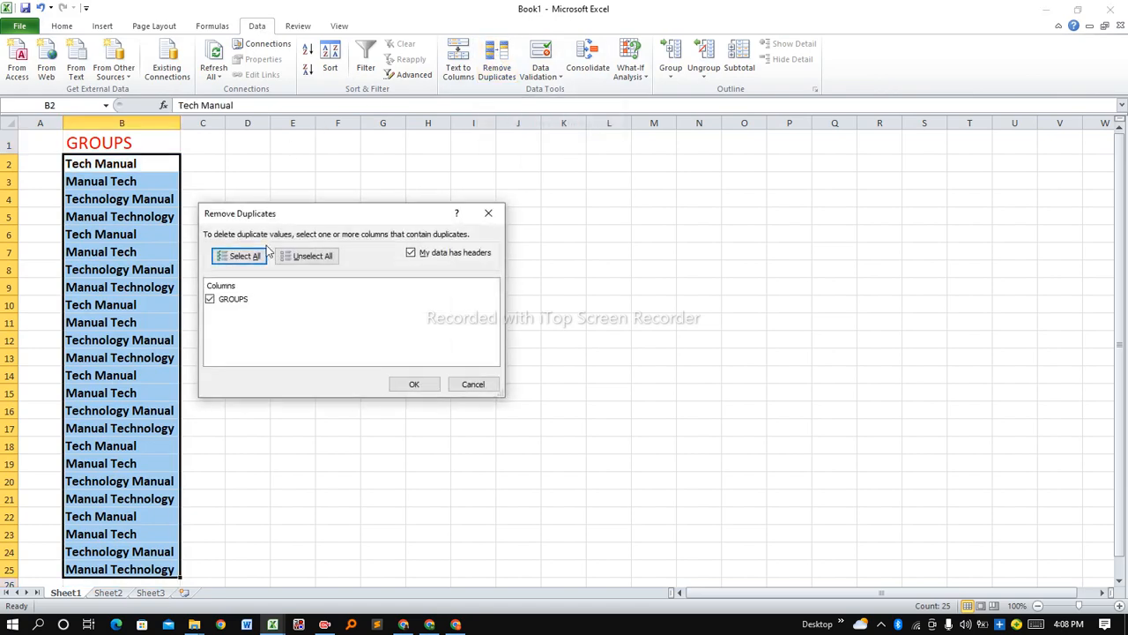
{"action": "left_click", "coordinate": [411, 253]}
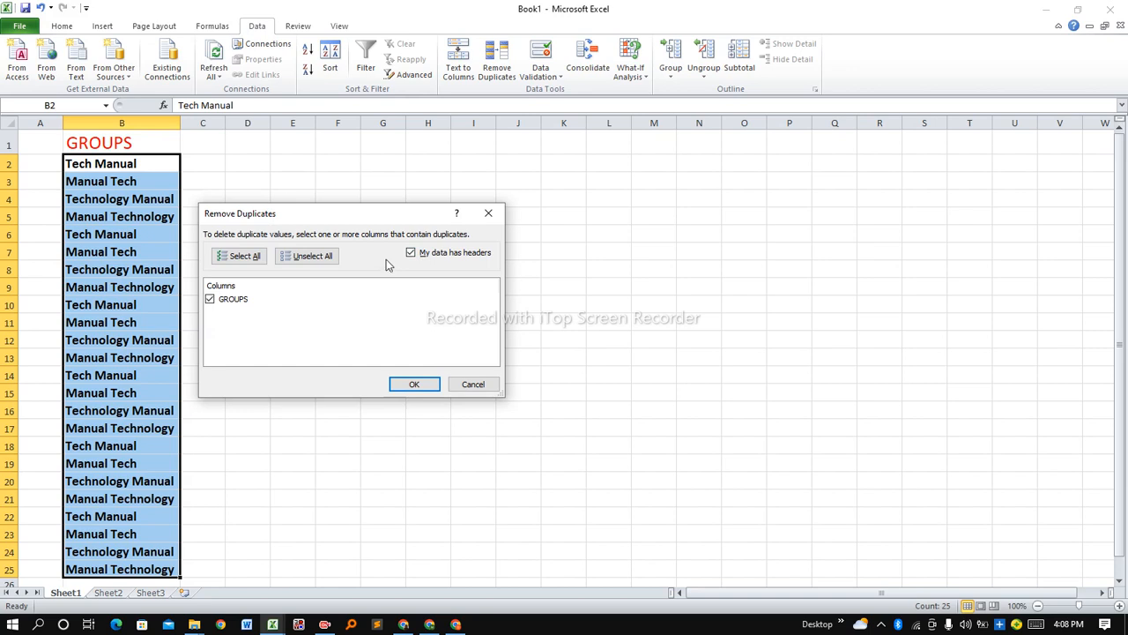
{"action": "left_click", "coordinate": [411, 253]}
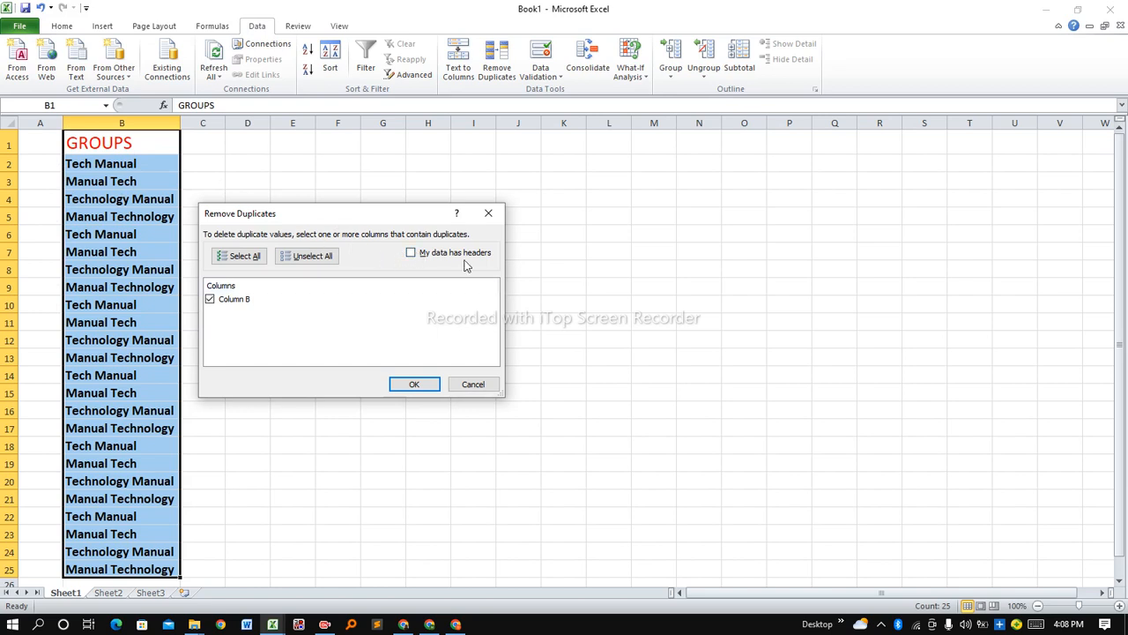
{"action": "left_click", "coordinate": [411, 254]}
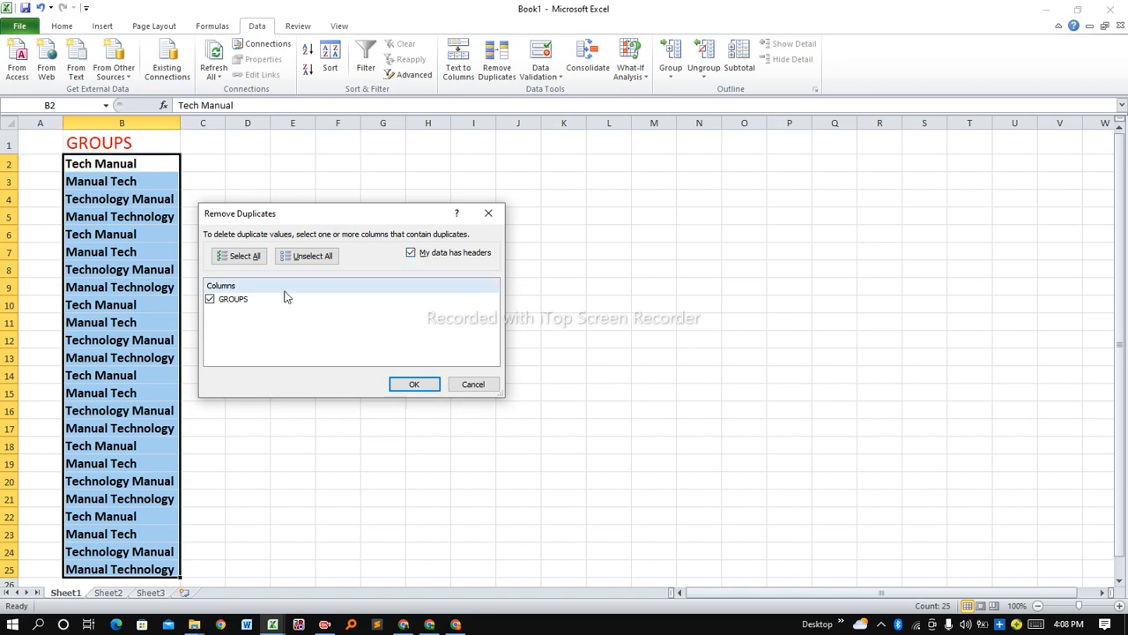
{"action": "left_click", "coordinate": [414, 385]}
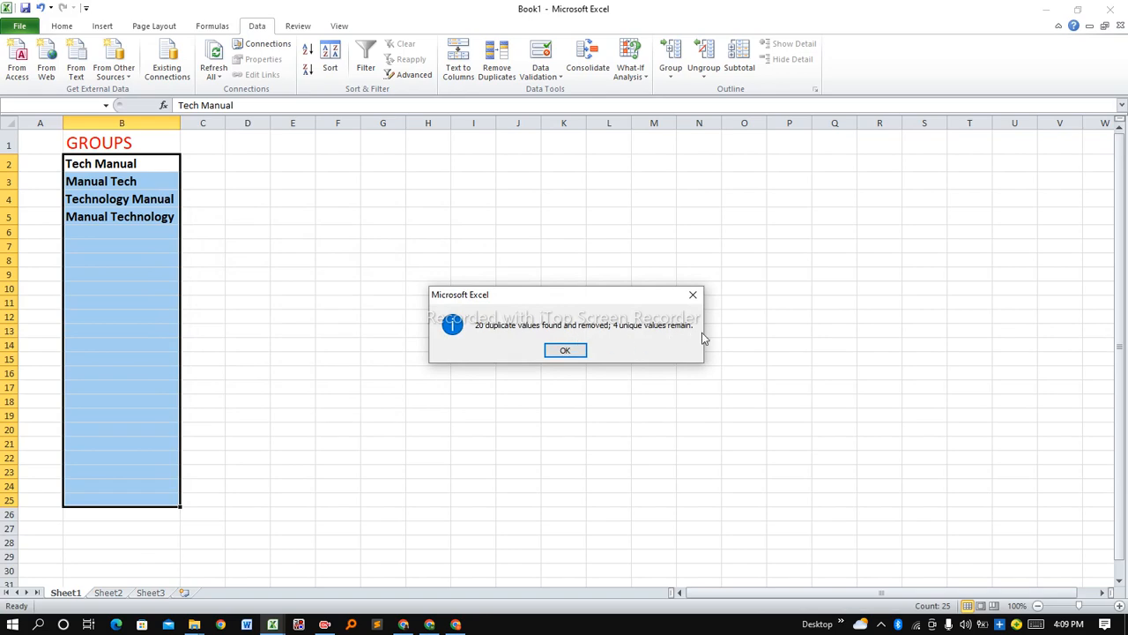
{"action": "left_click", "coordinate": [556, 351]}
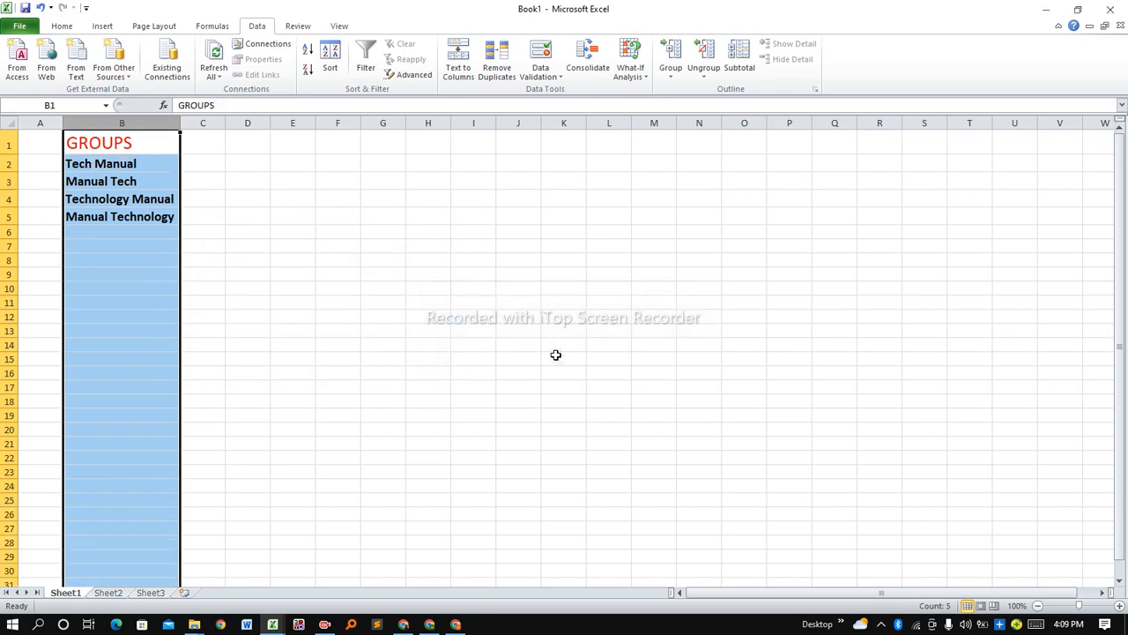
Examine the entries remaining beneath the GROUPS heading in column B, checking each one for repeats
{"action": "left_click", "coordinate": [149, 258]}
{"action": "left_click", "coordinate": [220, 188]}
{"action": "left_click", "coordinate": [107, 157]}
{"action": "left_click", "coordinate": [146, 183]}
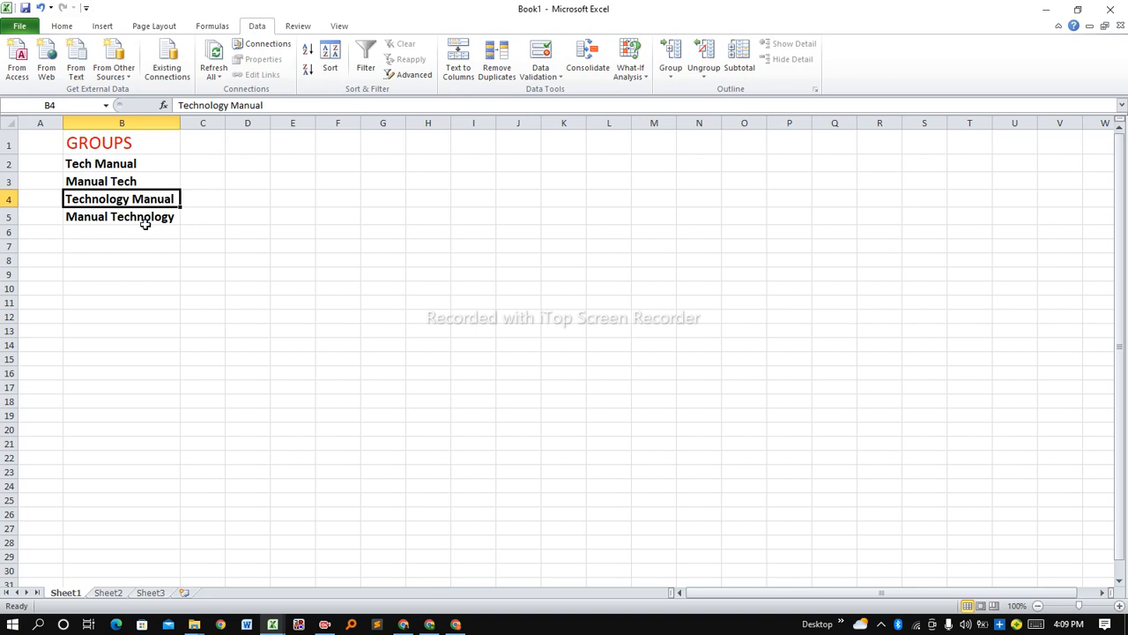
{"action": "left_click", "coordinate": [146, 227]}
{"action": "left_click", "coordinate": [143, 212]}
{"action": "left_click", "coordinate": [144, 200]}
{"action": "left_click", "coordinate": [129, 165]}
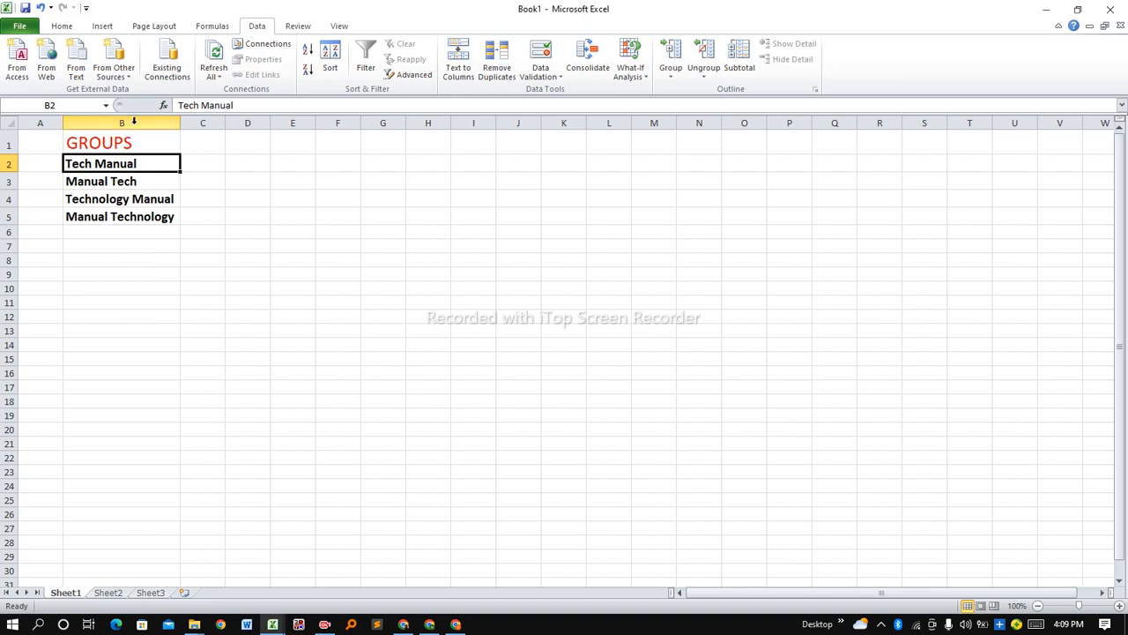
{"action": "left_click", "coordinate": [128, 122]}
{"action": "left_click", "coordinate": [159, 229]}
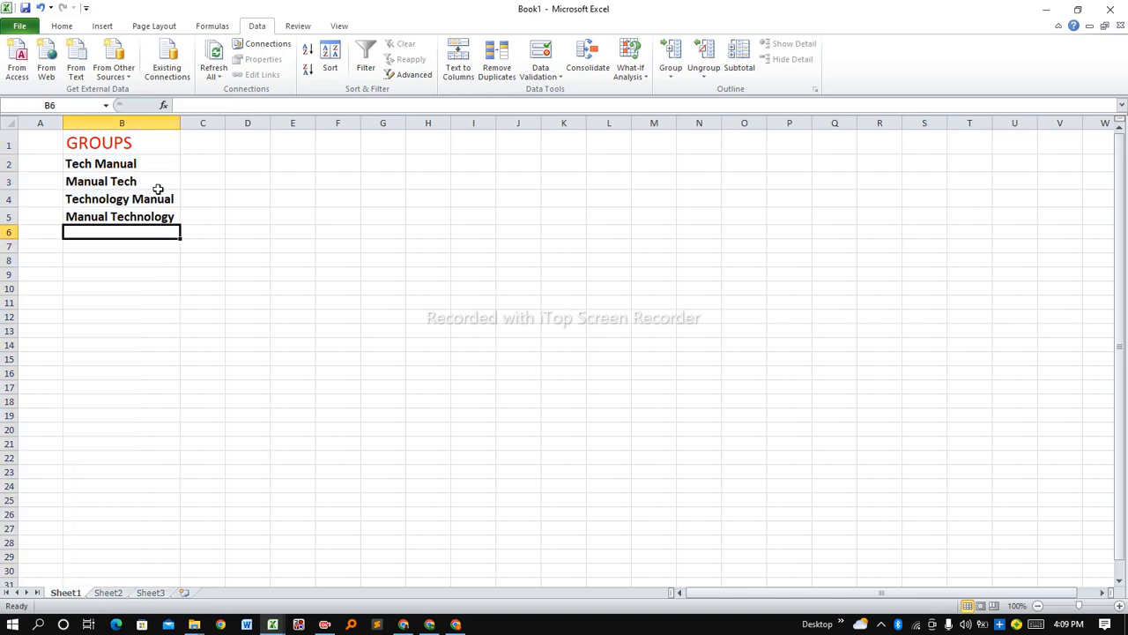
{"action": "left_click", "coordinate": [157, 185]}
{"action": "left_click", "coordinate": [124, 163]}
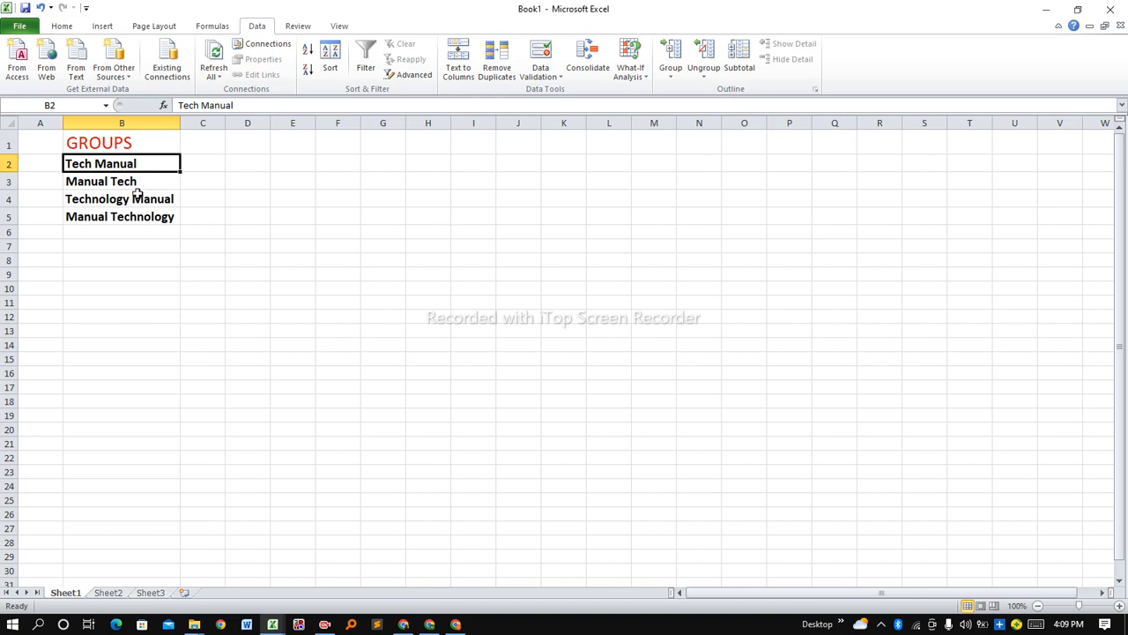
{"action": "left_click", "coordinate": [138, 194]}
{"action": "left_click", "coordinate": [134, 180]}
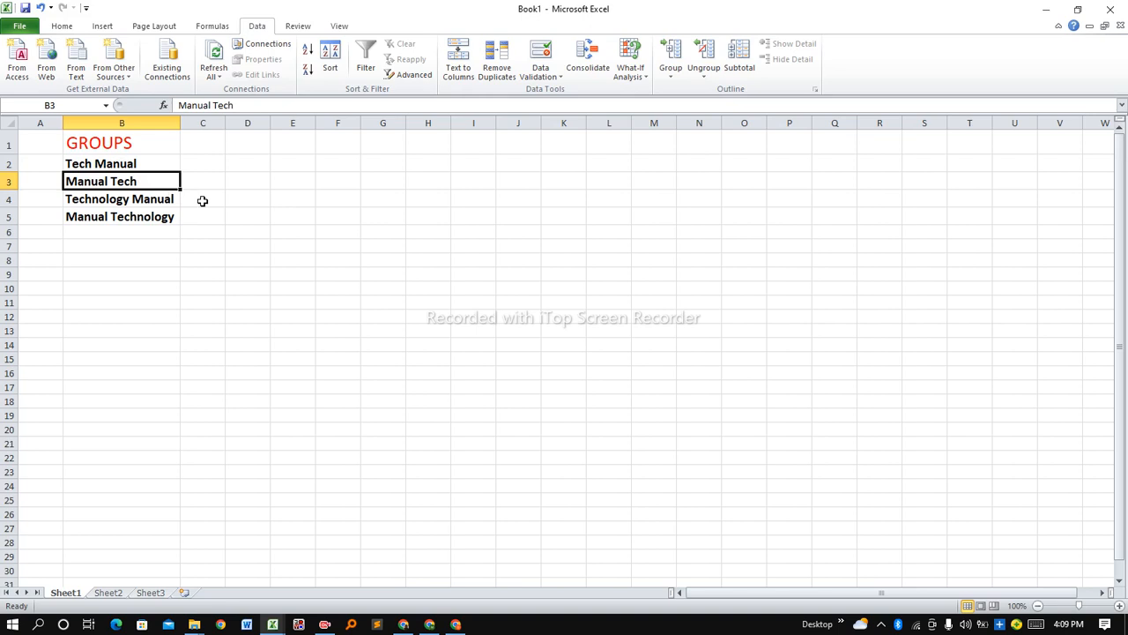
{"action": "left_click", "coordinate": [142, 221]}
{"action": "left_click", "coordinate": [117, 193]}
{"action": "left_click", "coordinate": [104, 181]}
{"action": "left_click", "coordinate": [114, 159]}
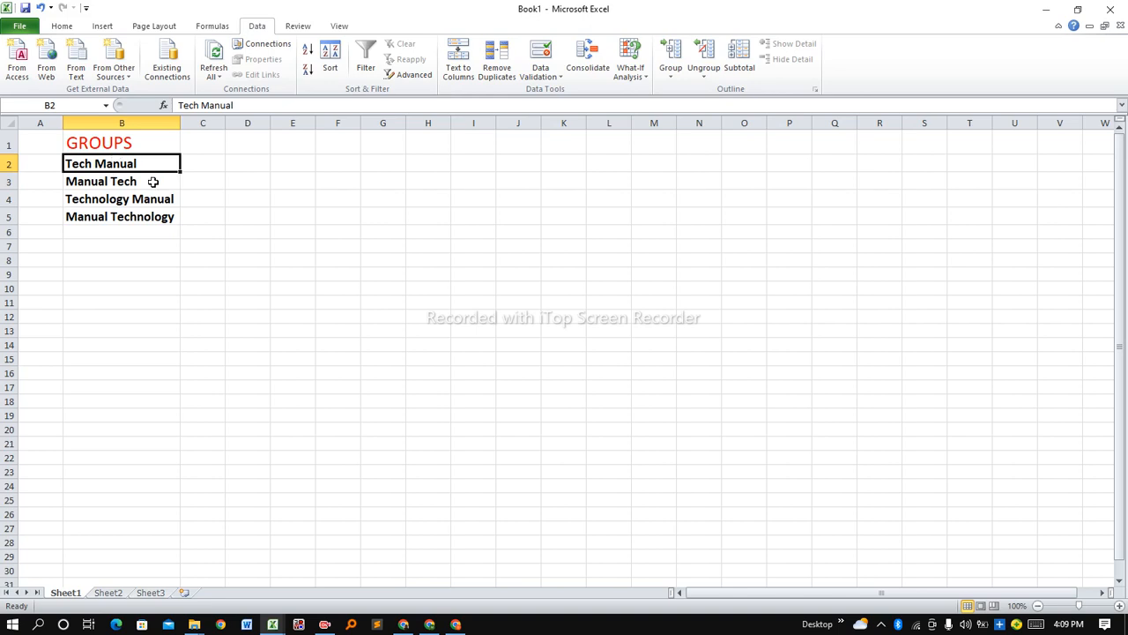